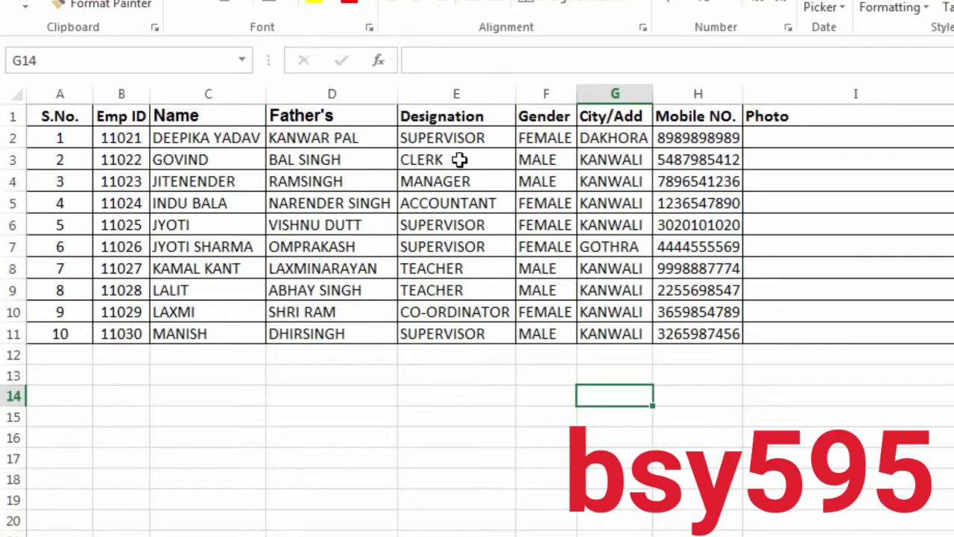
- Insert a hyperlink in cell I2 to the first employee's picture file in the Photo folder
click(783, 137)
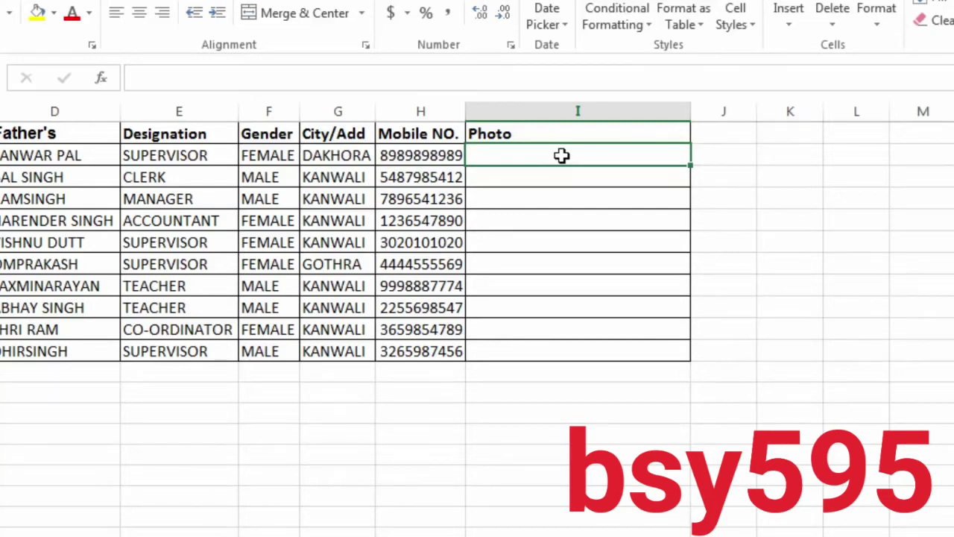
key(ctrl+k)
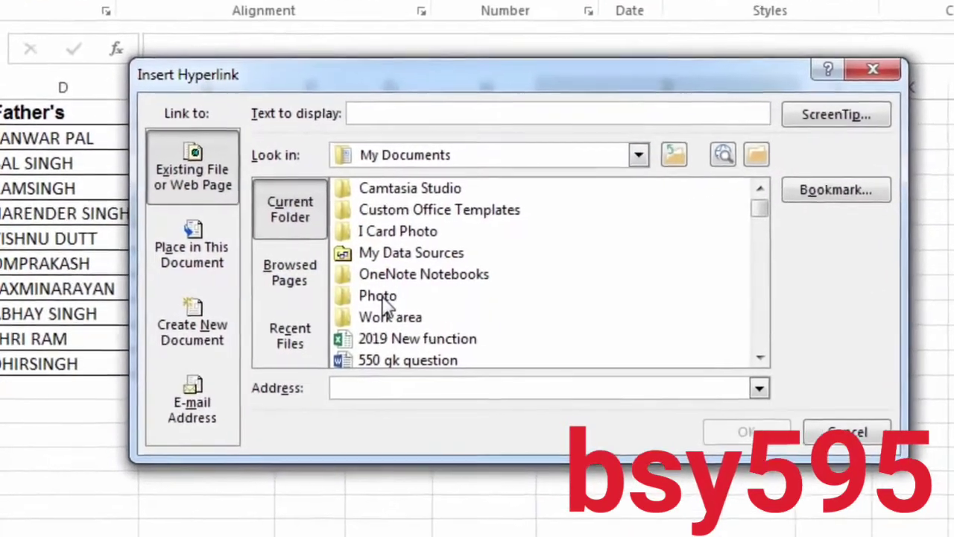
double_click(384, 298)
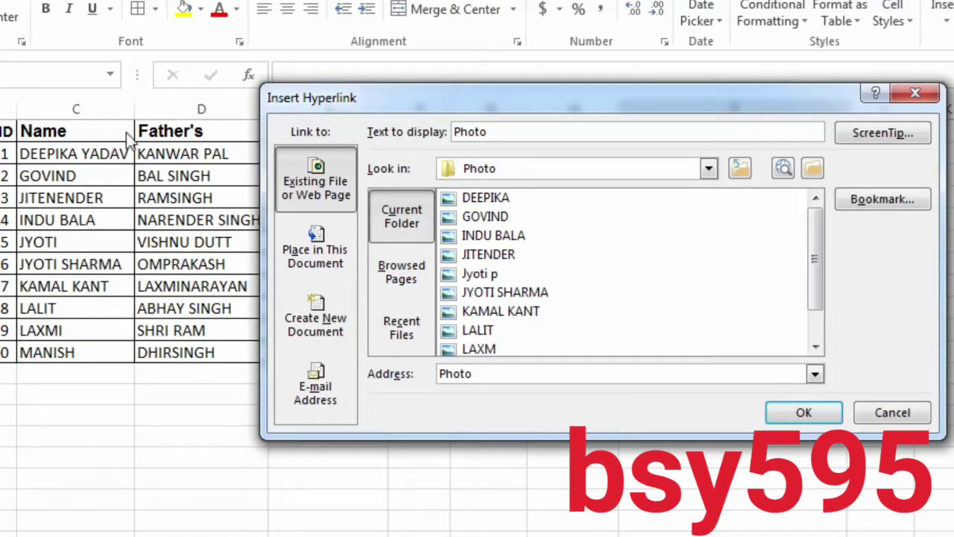
click(477, 200)
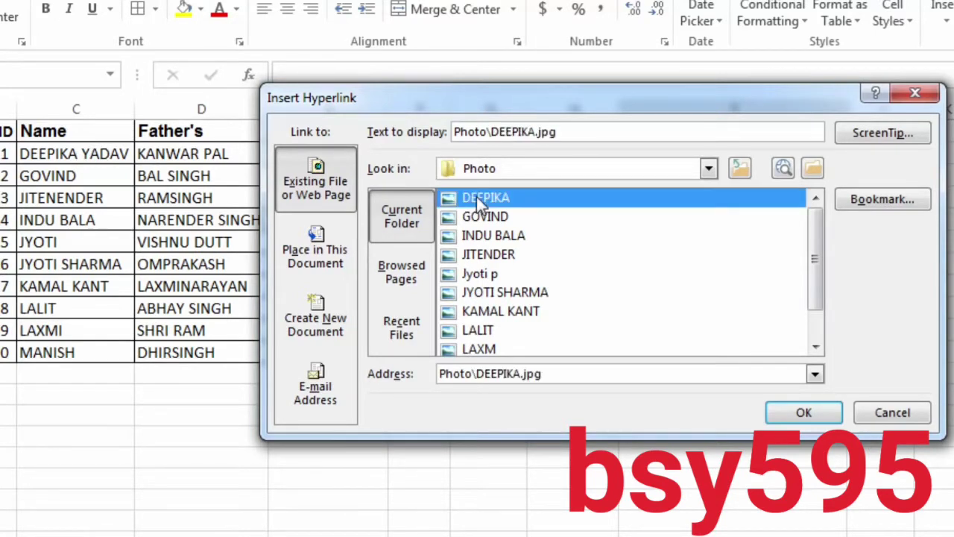
click(826, 415)
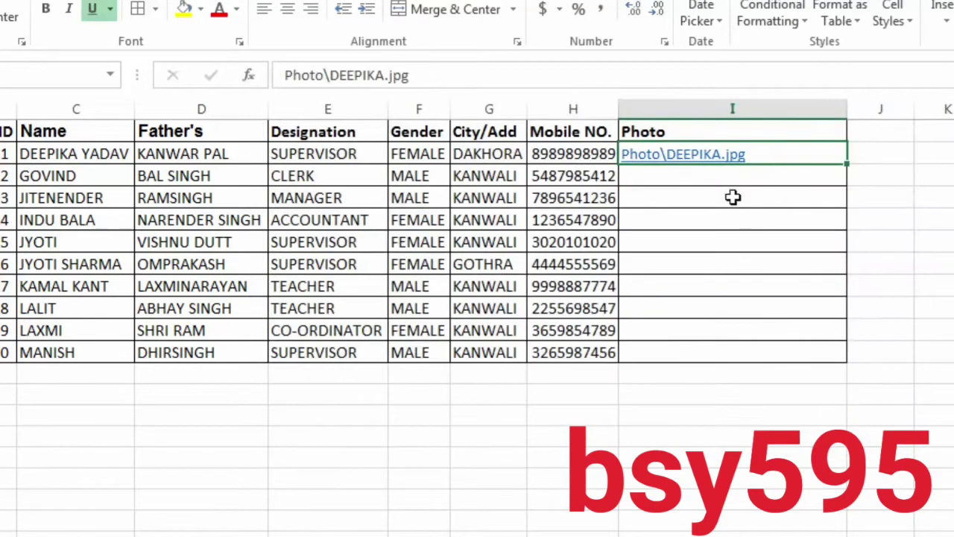
- Insert a hyperlink in cell I3 to the second employee's picture file in the Photo folder
click(751, 178)
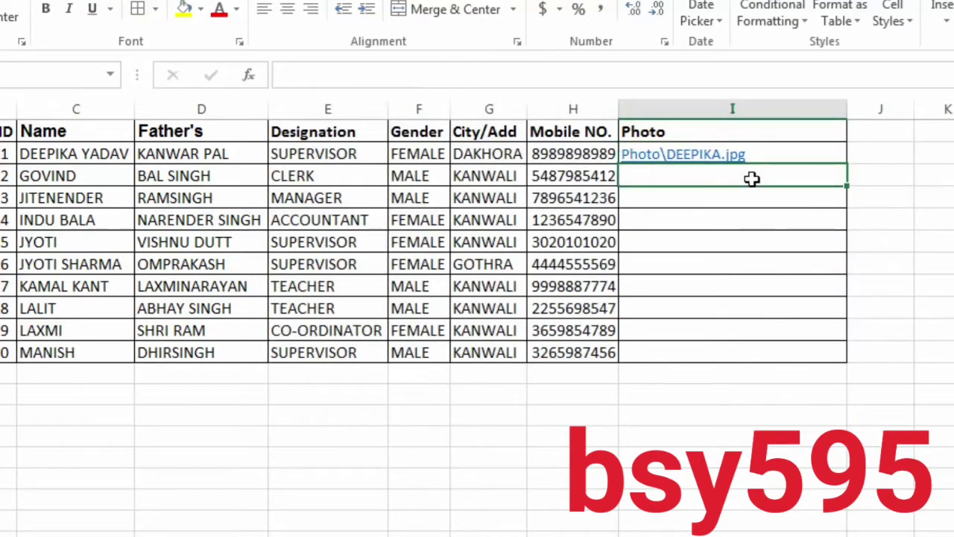
key(ctrl+k)
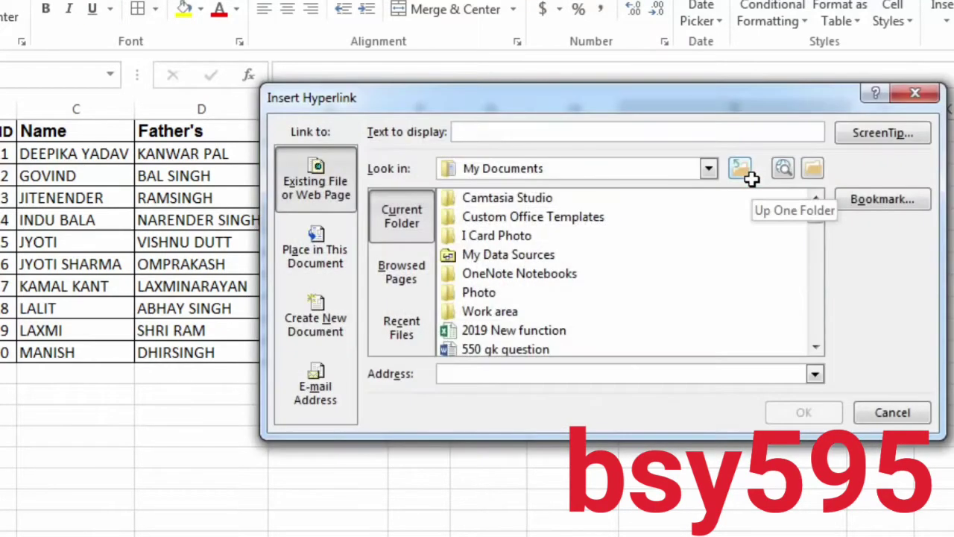
double_click(488, 297)
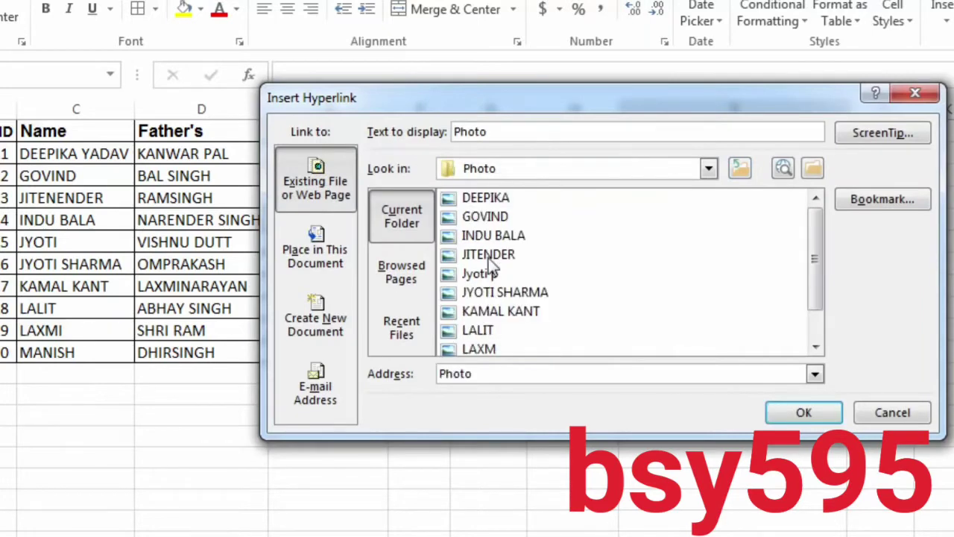
double_click(486, 217)
- Insert a hyperlink in cell I4 to the third employee's picture file in the Photo folder
click(656, 197)
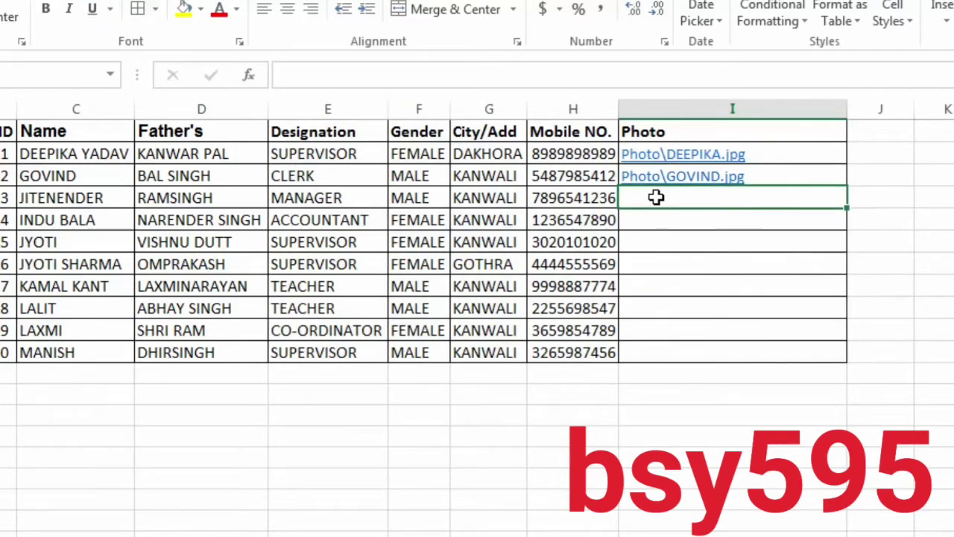
key(ctrl+k)
double_click(460, 353)
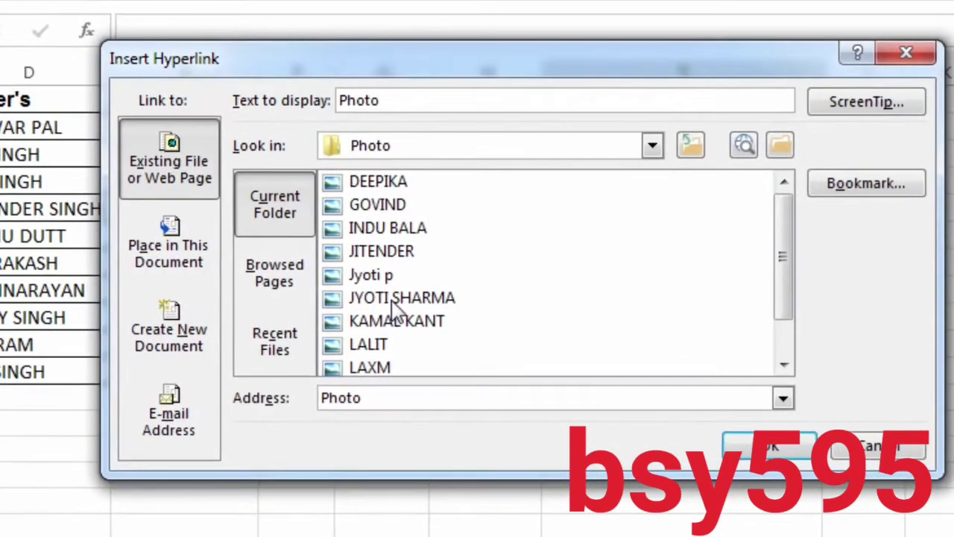
double_click(372, 251)
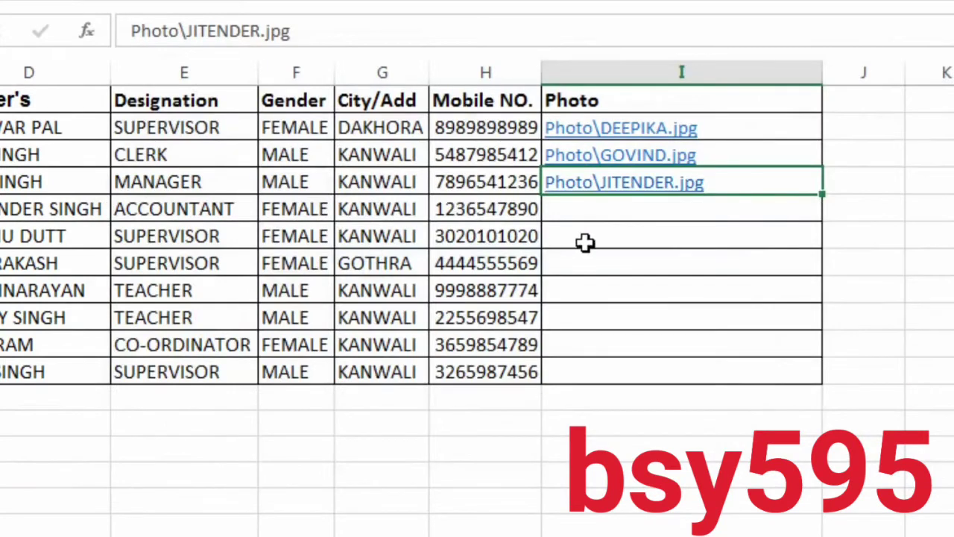
- Insert a hyperlink in cell I5 to the fourth employee's picture file in the Photo folder
click(612, 207)
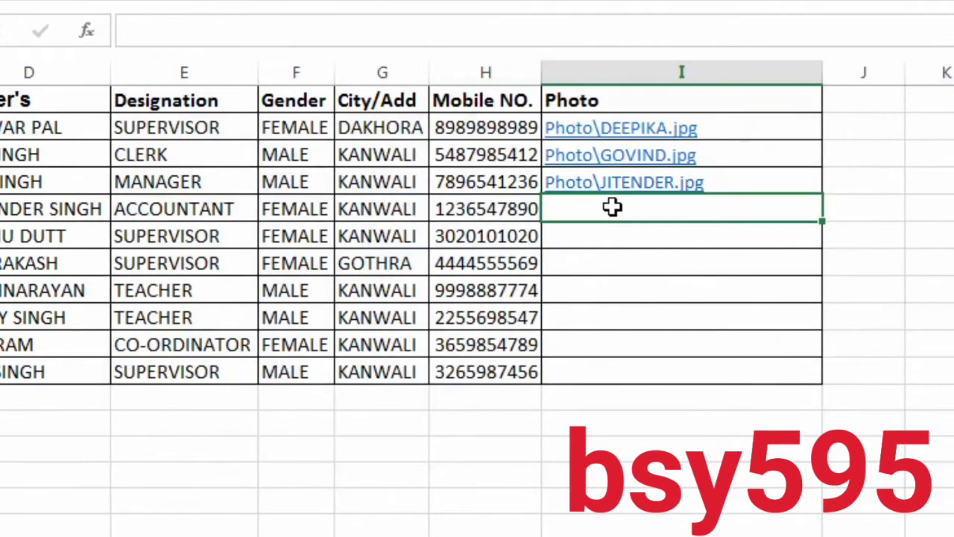
key(ctrl+k)
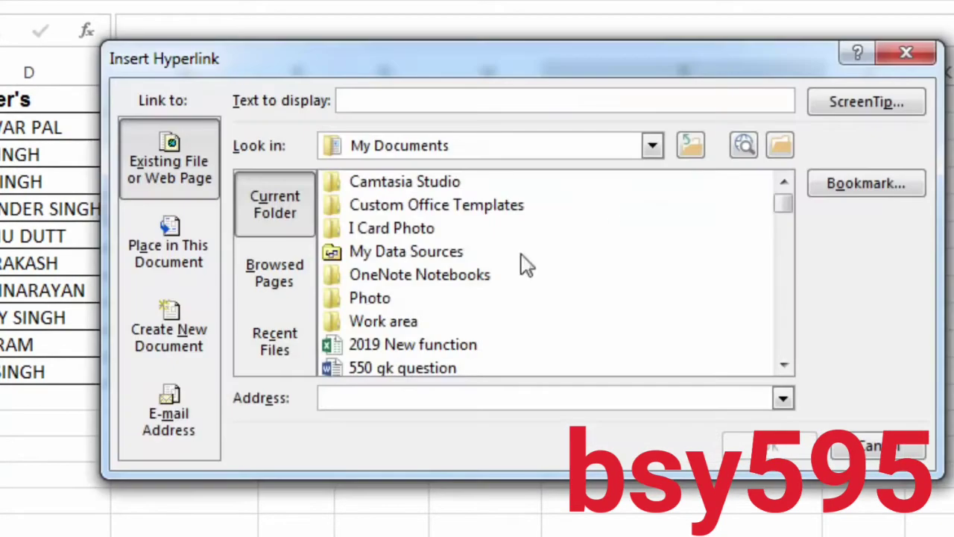
double_click(355, 298)
double_click(373, 217)
- Insert a hyperlink in cell I6 to the fifth employee's picture file in the Photo folder
click(638, 238)
key(ctrl+k)
double_click(356, 296)
click(380, 275)
double_click(380, 275)
- Insert a hyperlink in cell I7 to the sixth employee's picture file in the Photo folder
click(571, 260)
key(ctrl+k)
double_click(379, 299)
double_click(379, 298)
- Insert a hyperlink in cell I8 to the seventh employee's picture file in the Photo folder
click(581, 290)
key(ctrl+k)
double_click(383, 298)
double_click(382, 320)
- Insert a hyperlink in cell I9 to the eighth employee's picture file in the Photo folder
click(593, 317)
key(ctrl+k)
double_click(377, 300)
double_click(376, 344)
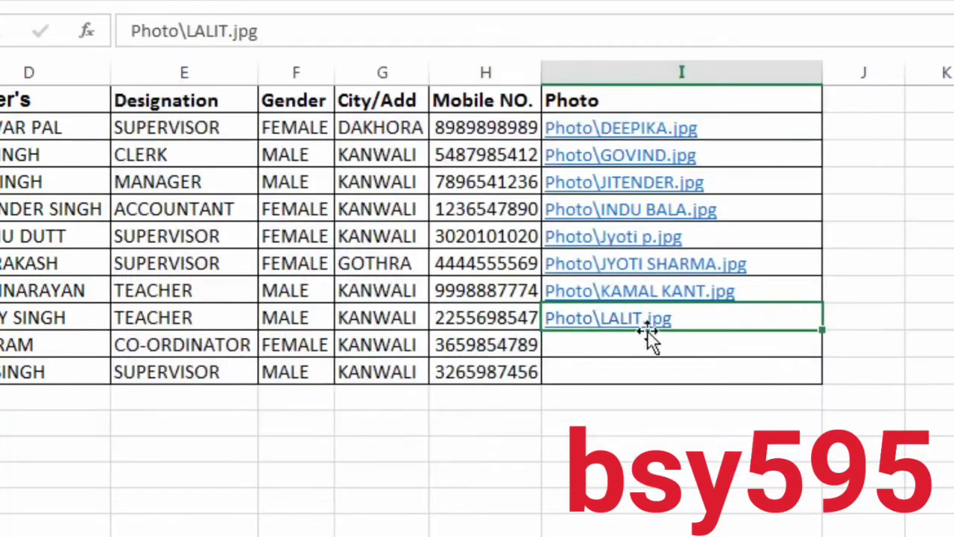
- Insert a hyperlink in cell I10 to the ninth employee's picture file in the Photo folder
click(639, 351)
key(ctrl+k)
double_click(365, 298)
double_click(373, 367)
- Insert a hyperlink in cell I11 to the tenth employee's picture file in the Photo folder
click(609, 371)
key(ctrl+k)
click(784, 364)
click(410, 277)
double_click(411, 278)
click(784, 365)
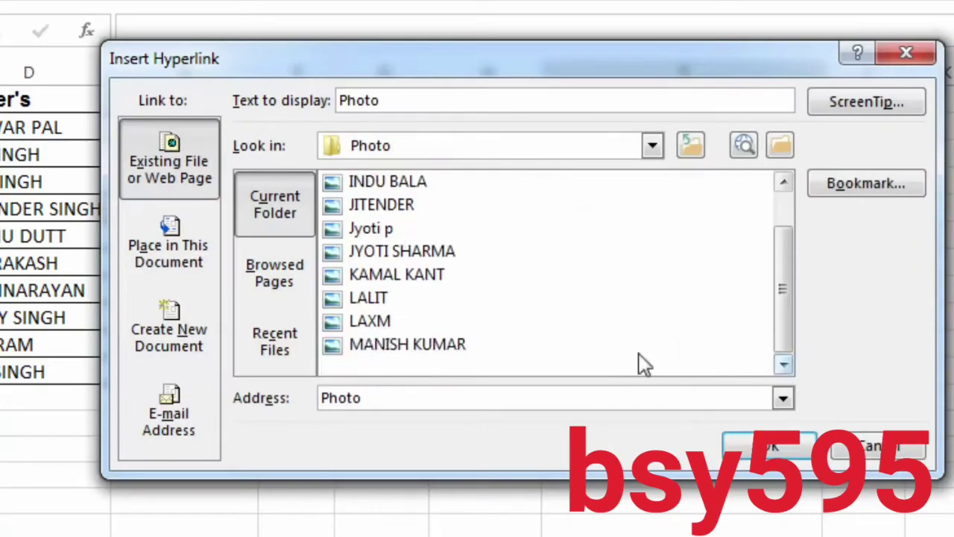
double_click(387, 341)
click(783, 408)
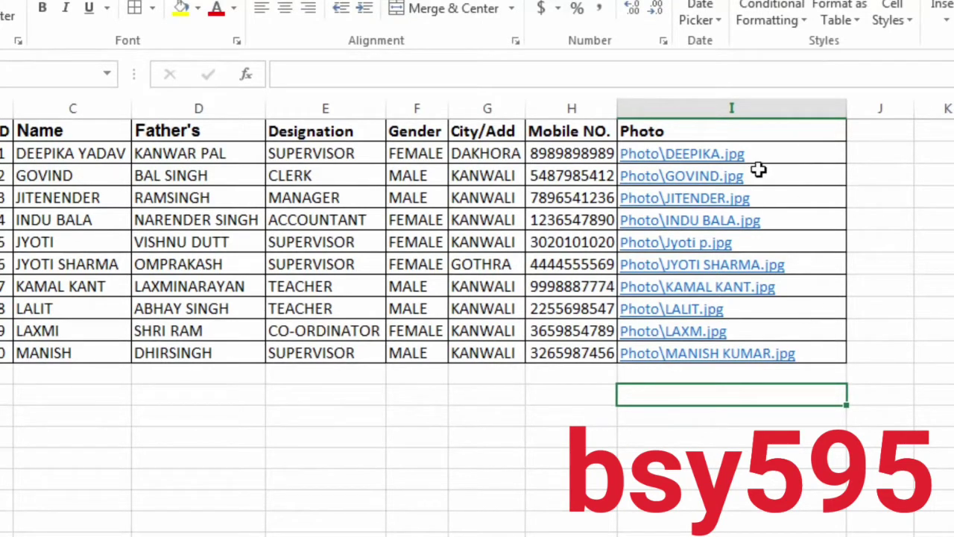
click(568, 388)
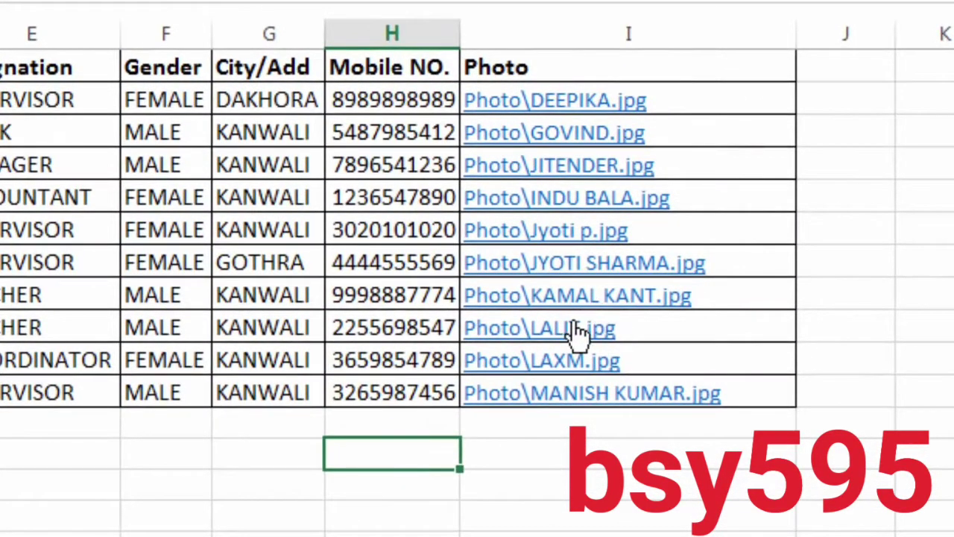
- Replace every \ with \\ in the photo paths of cells I2:I11
click(741, 102)
drag(743, 131, 741, 390)
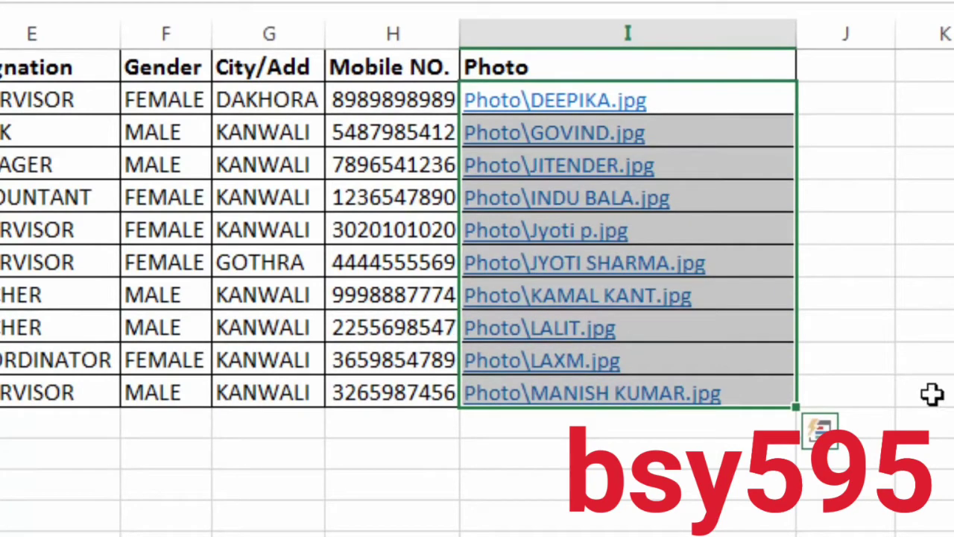
key(ctrl+h)
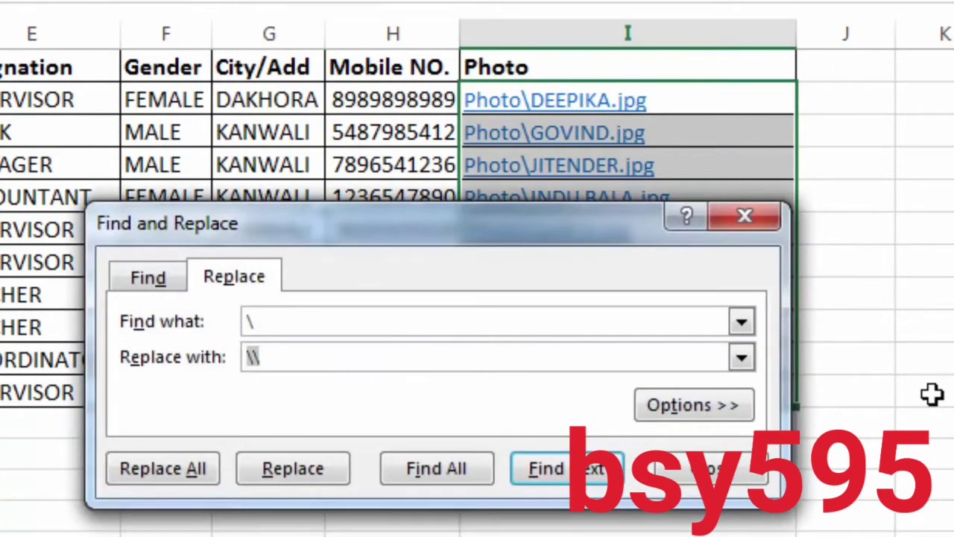
click(276, 360)
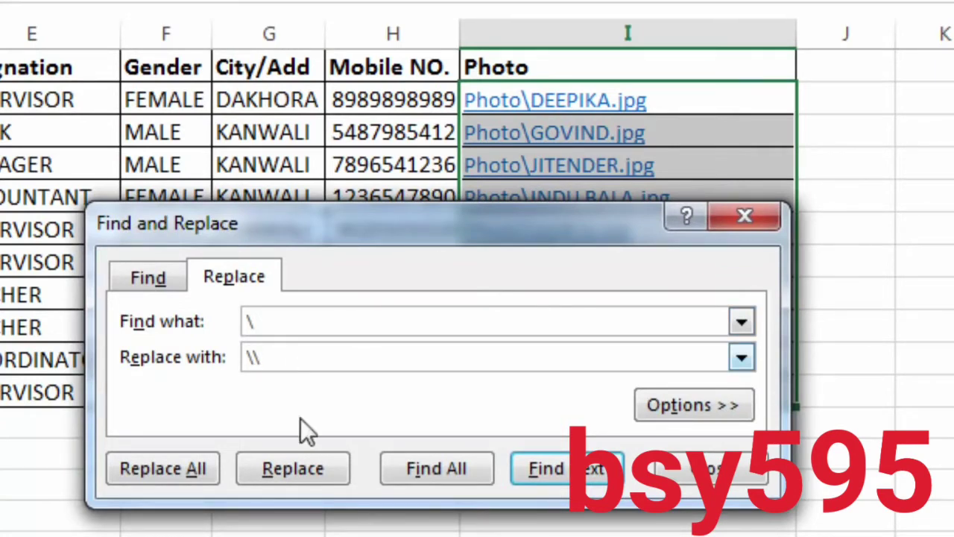
click(182, 476)
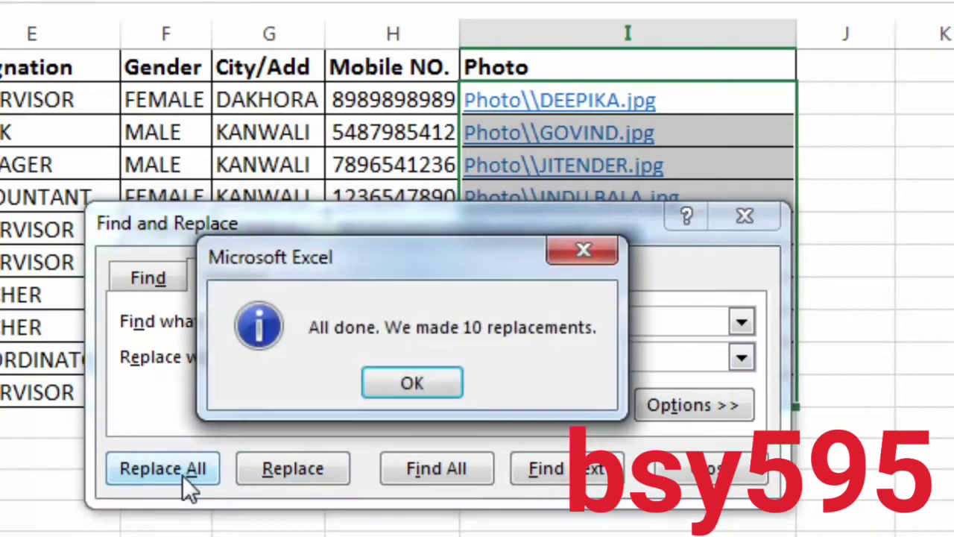
click(387, 384)
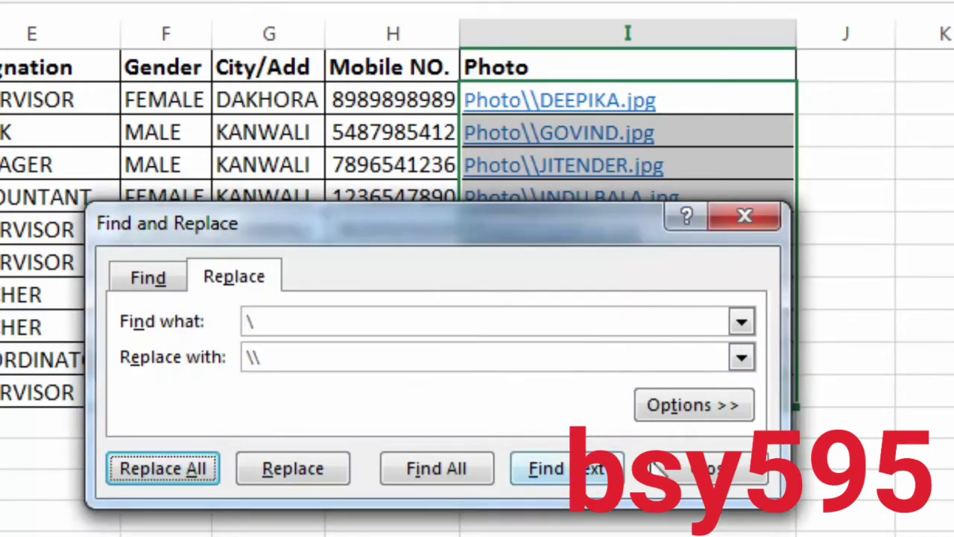
click(684, 471)
drag(525, 267, 632, 451)
click(632, 450)
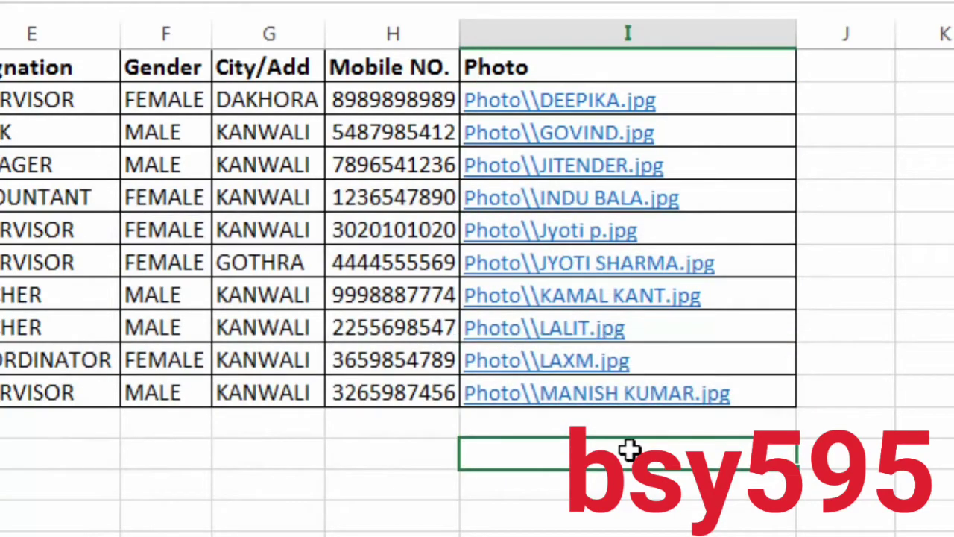
- Switch to Word, create a blank document and insert a table with three columns and three rows
click(410, 441)
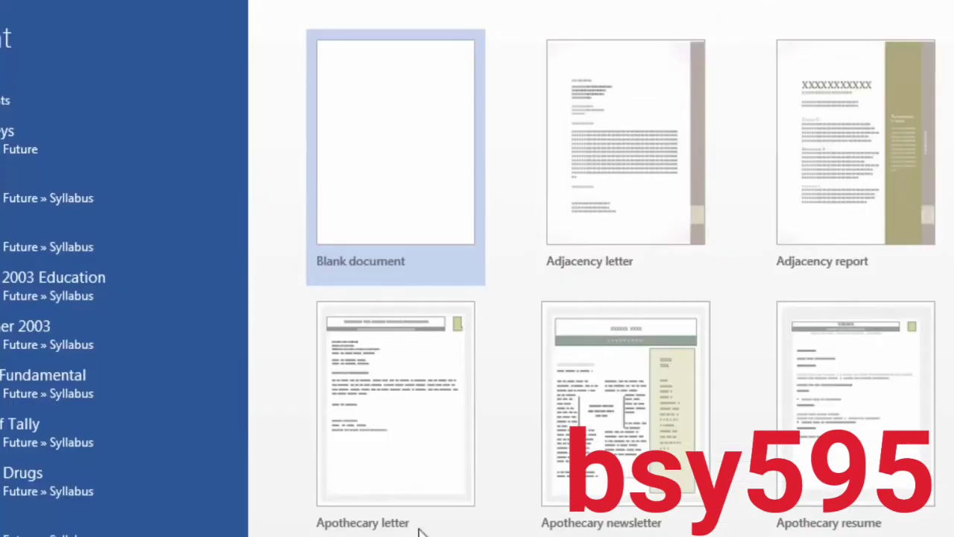
click(409, 184)
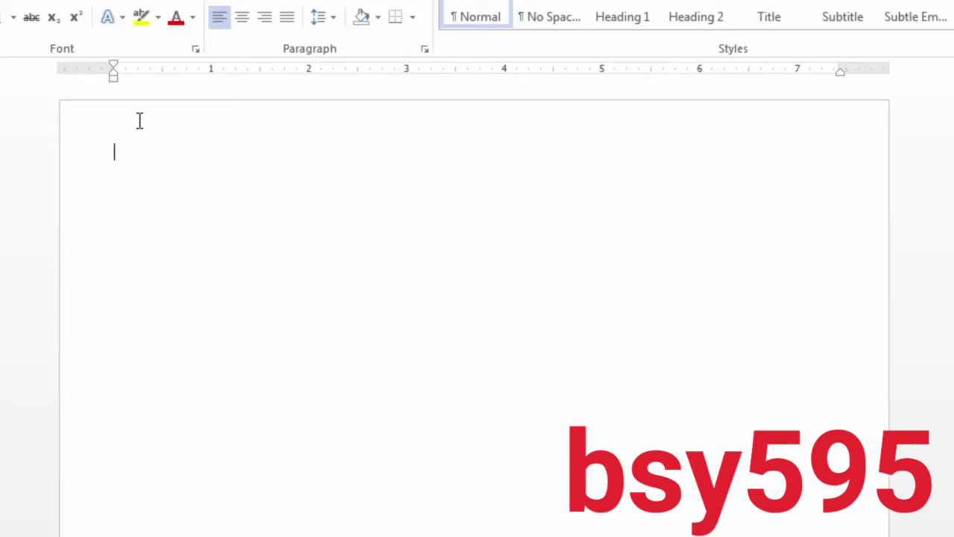
click(93, 11)
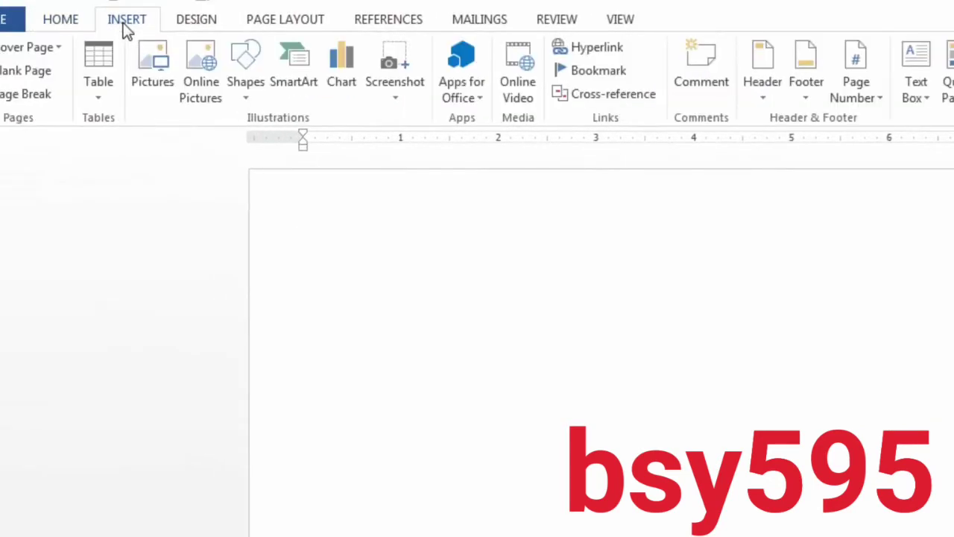
click(104, 98)
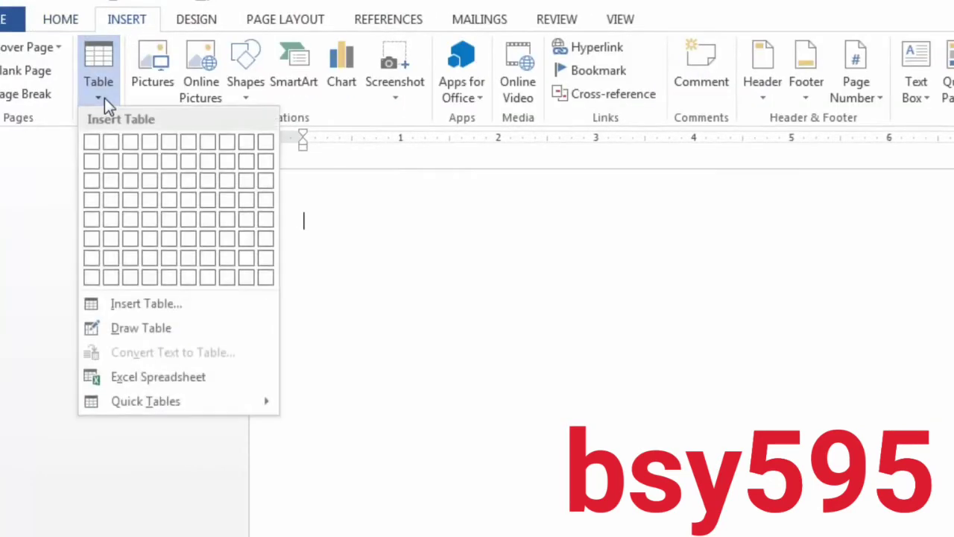
click(130, 179)
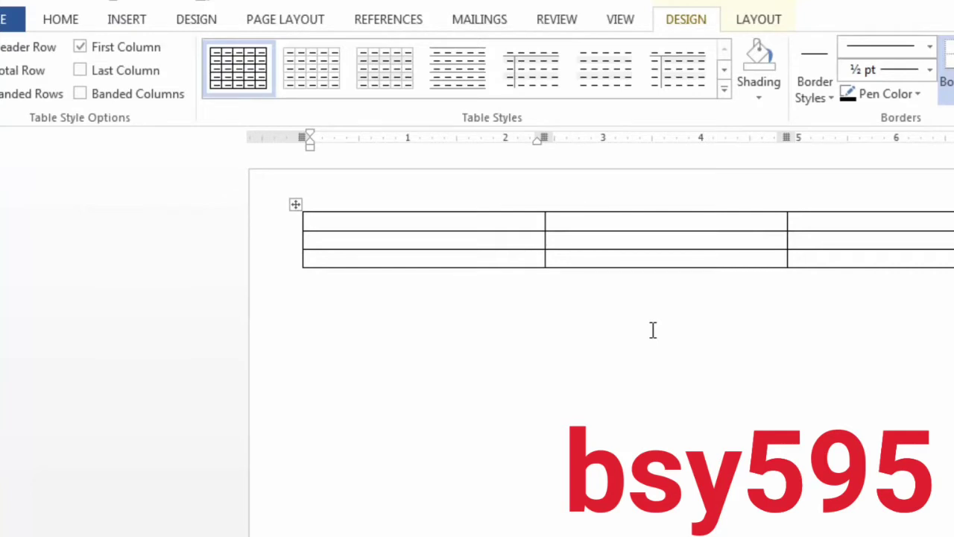
click(742, 22)
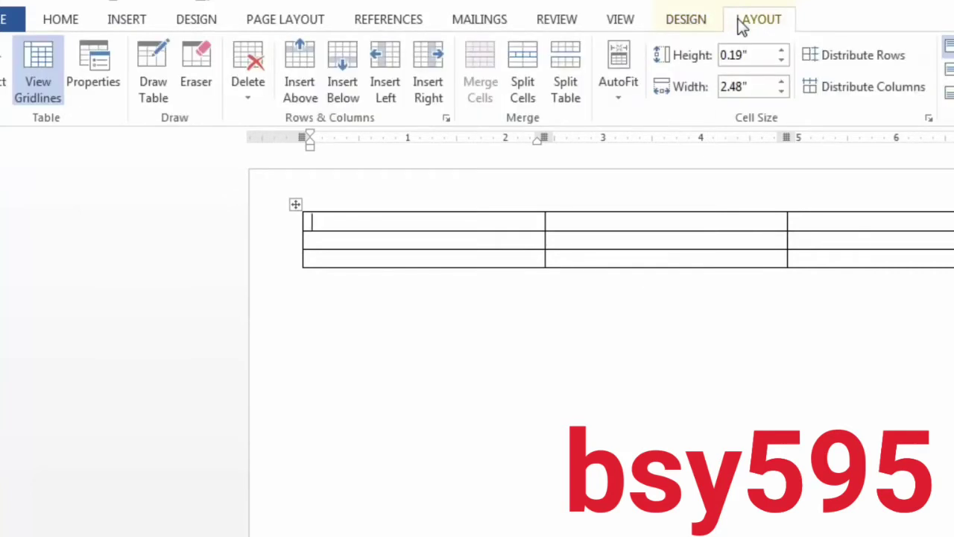
click(782, 57)
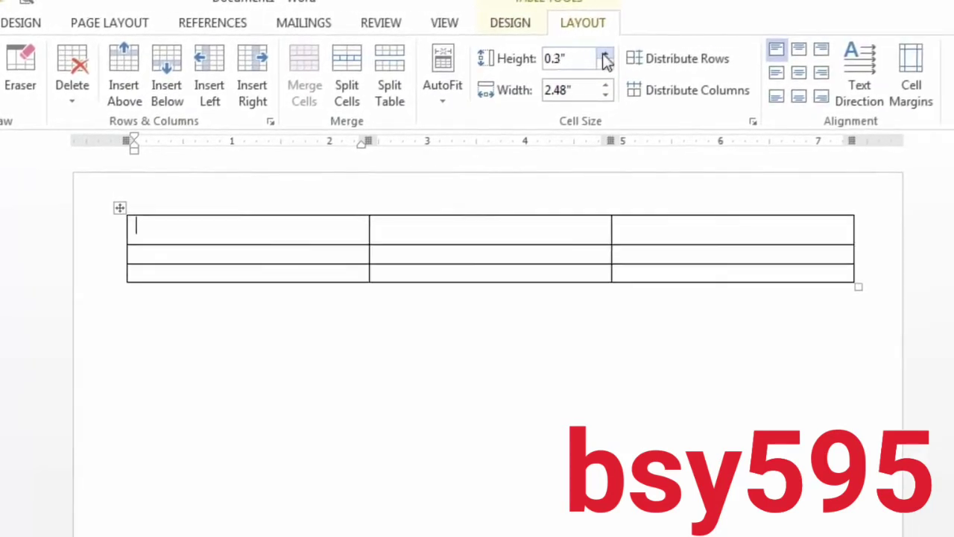
click(606, 55)
click(605, 55)
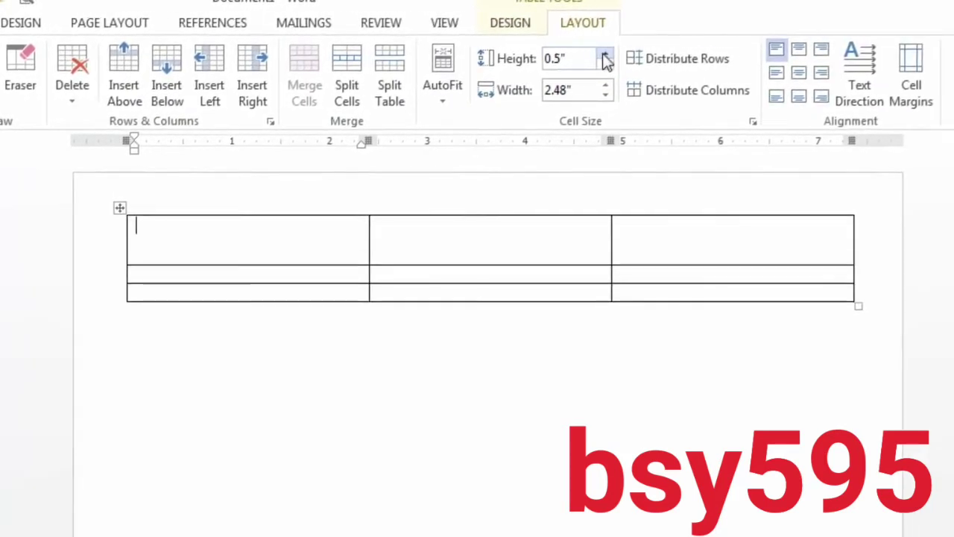
click(605, 55)
click(605, 55)
click(606, 55)
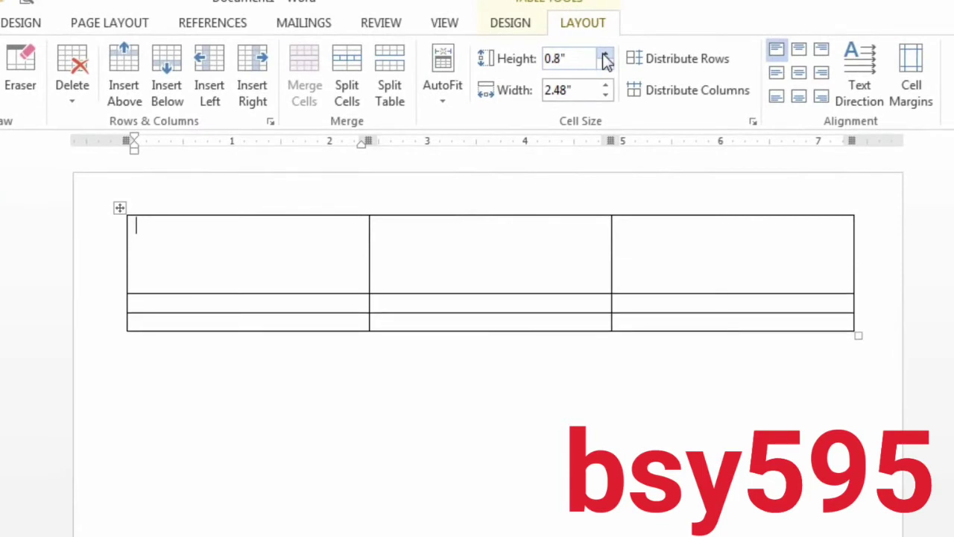
key(ctrl+z)
- Select the whole table and increase the height of all its rows to about 3.3 inches
click(119, 208)
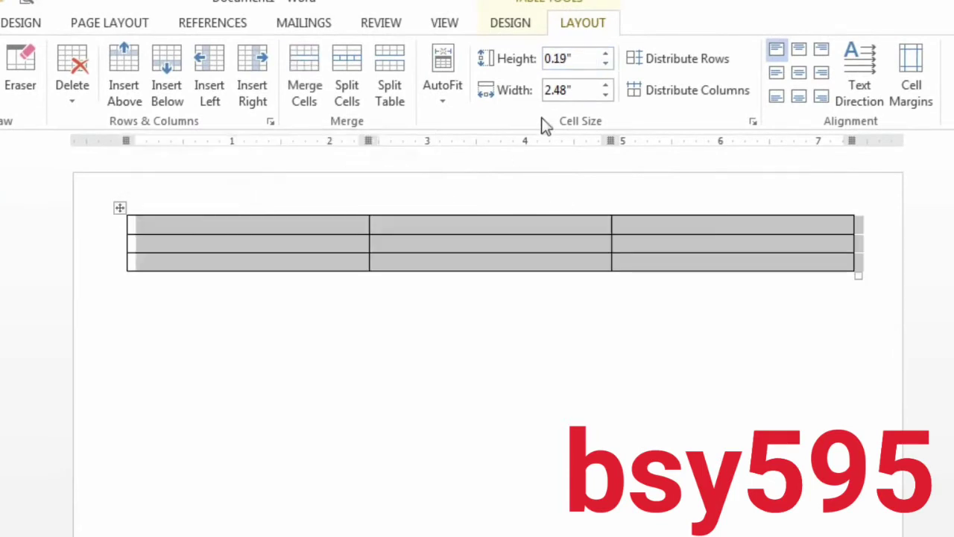
click(606, 55)
click(605, 55)
click(605, 55)
click(606, 55)
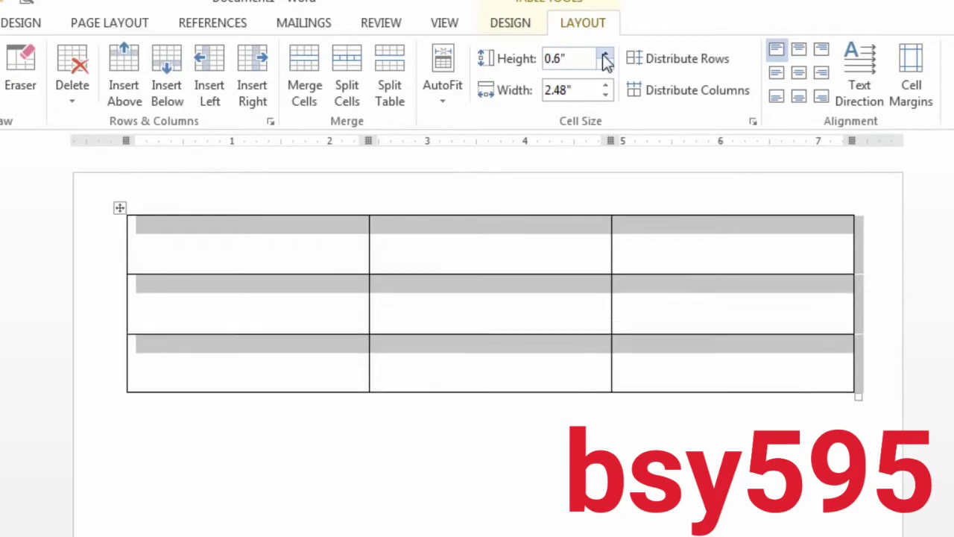
click(605, 55)
click(605, 55)
click(606, 55)
click(606, 55)
click(605, 55)
click(605, 55)
click(605, 55)
click(606, 55)
click(606, 56)
click(606, 56)
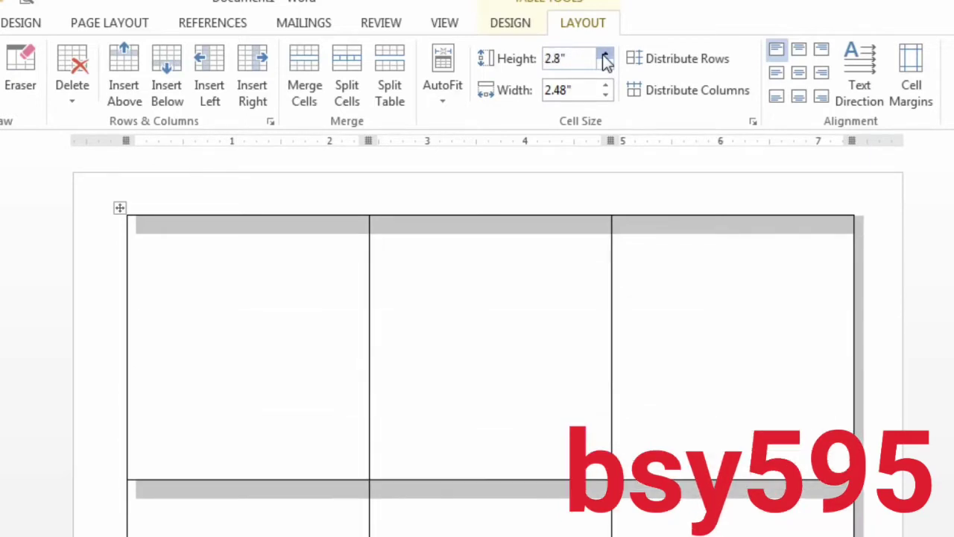
click(606, 56)
click(605, 56)
click(605, 46)
- Check how the enlarged table rows are laid out across the pages
scroll(545, 299, down, 5)
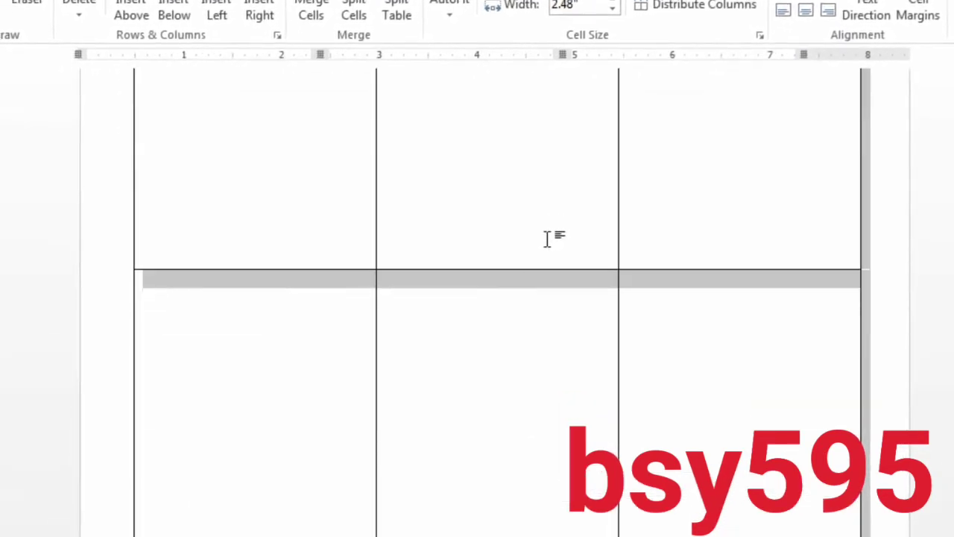
scroll(589, 120, up, 1)
scroll(579, 154, down, 10)
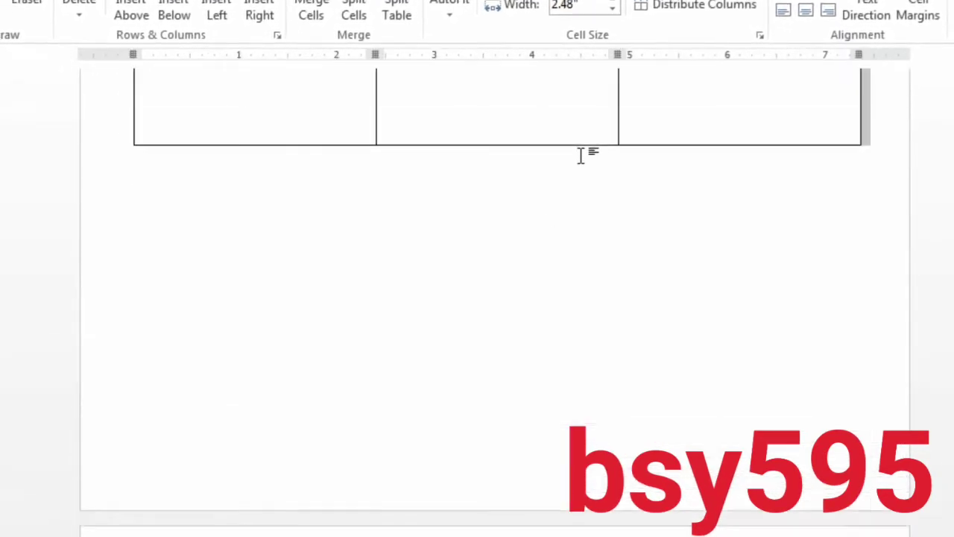
scroll(580, 168, up, 5)
scroll(580, 179, down, 1)
scroll(580, 179, up, 4)
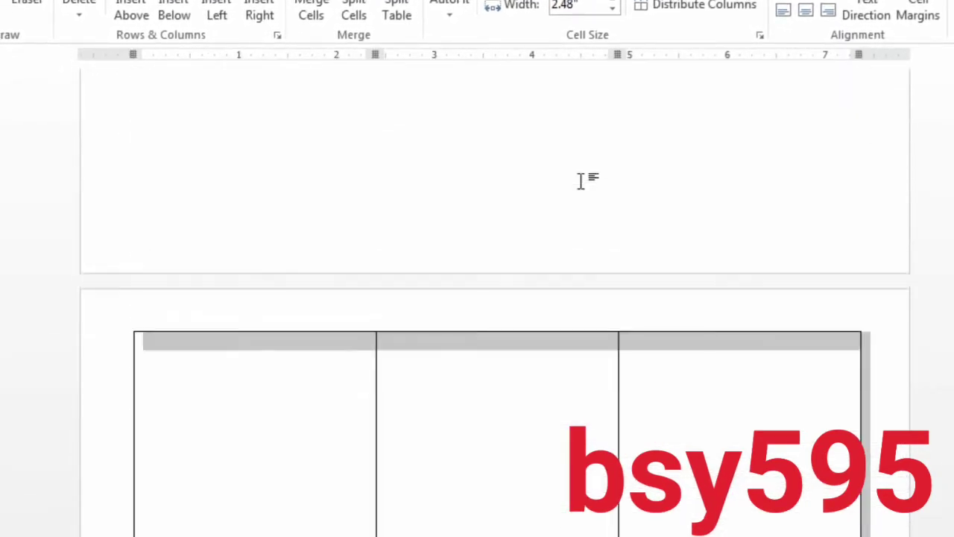
scroll(580, 179, down, 6)
scroll(580, 179, up, 2)
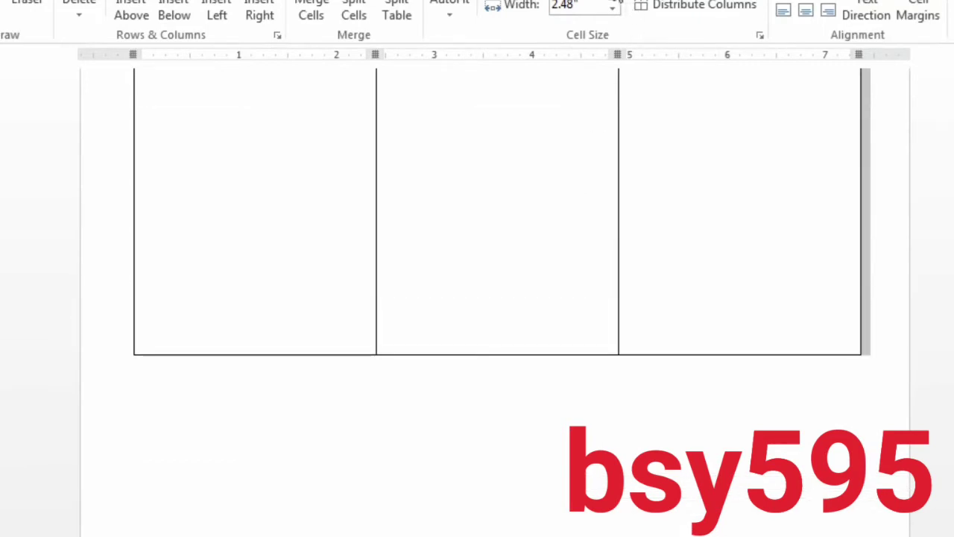
scroll(560, 255, down, 3)
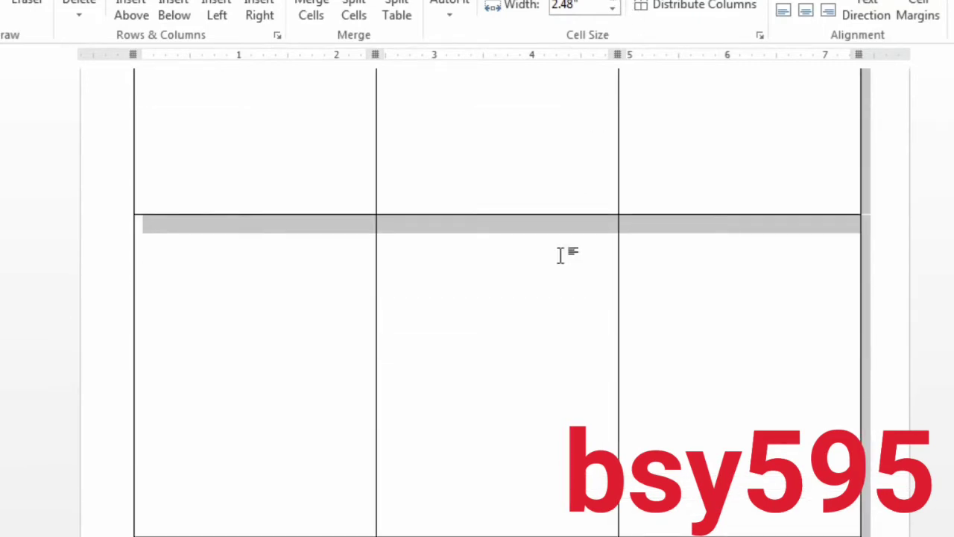
scroll(560, 256, up, 5)
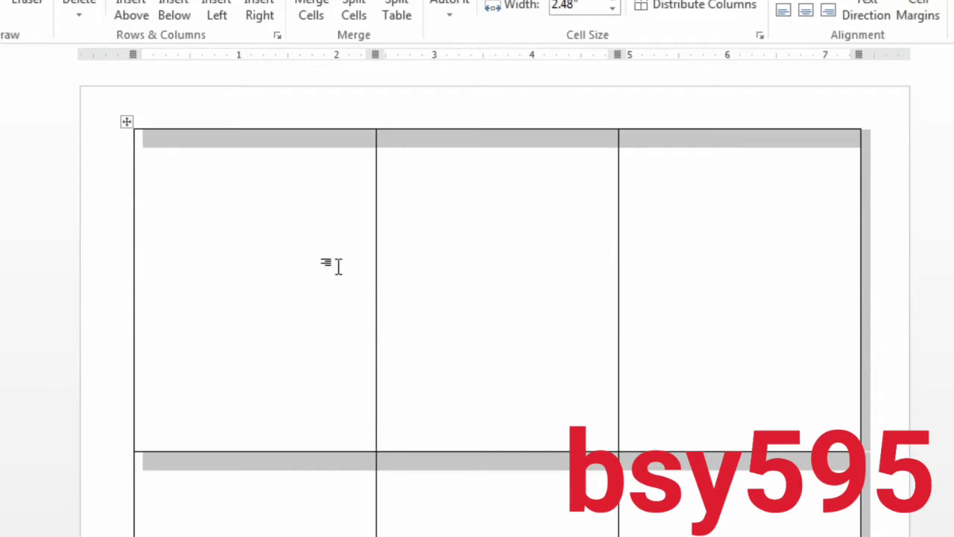
click(343, 269)
scroll(397, 279, down, 4)
scroll(396, 279, up, 4)
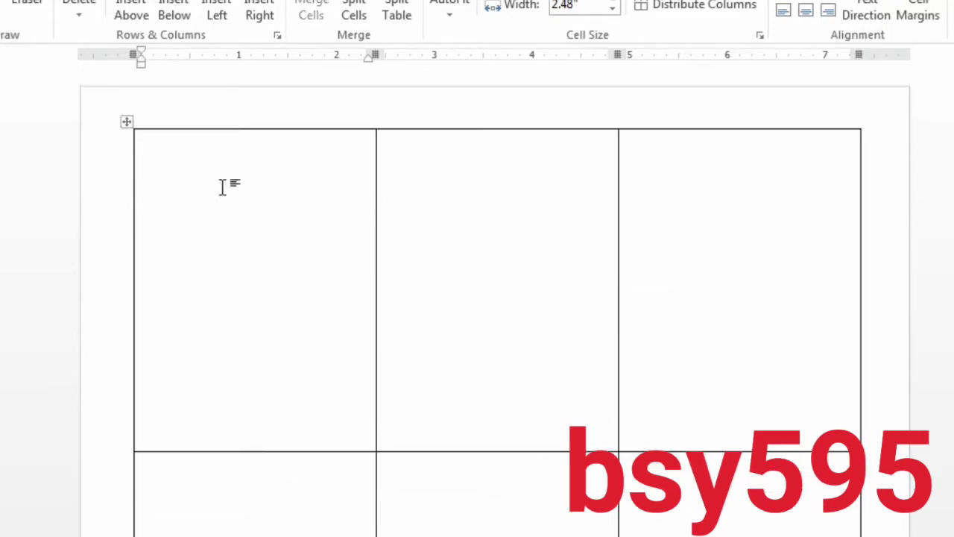
- Apply all borders to the whole table with a 2 ¼ pt line weight
click(126, 121)
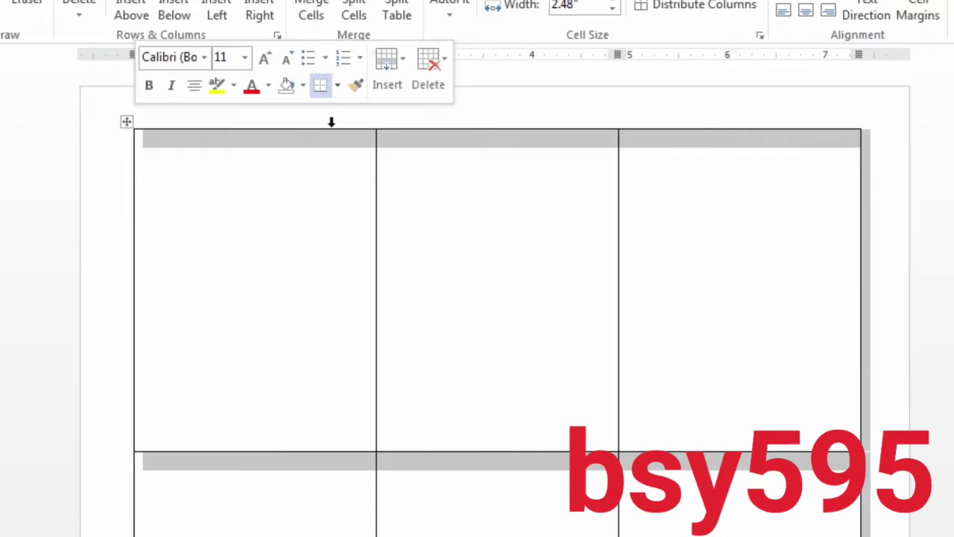
click(657, 2)
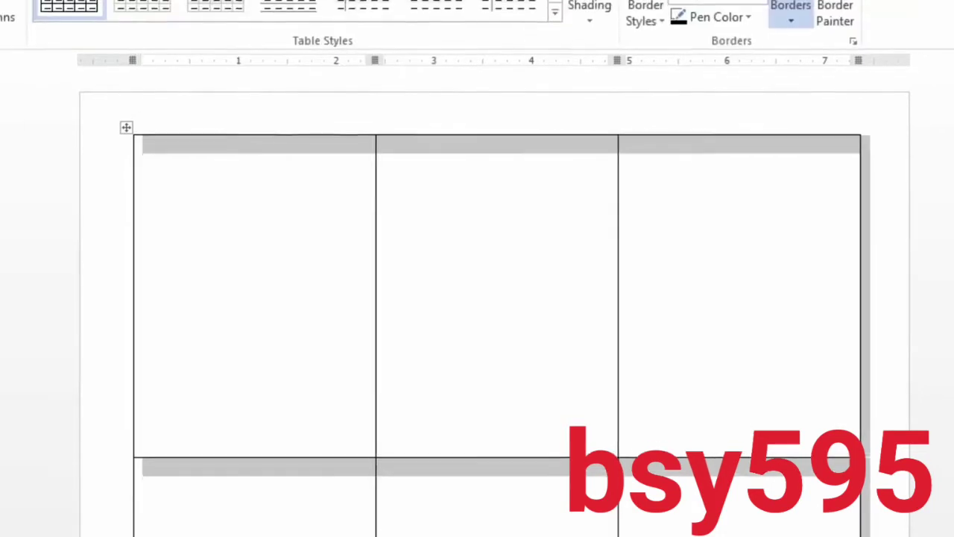
click(757, 47)
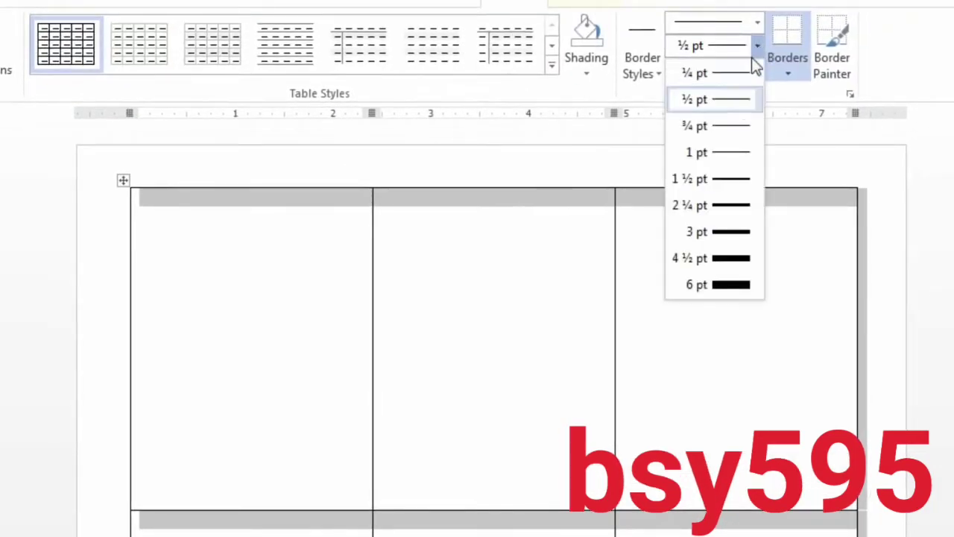
click(721, 203)
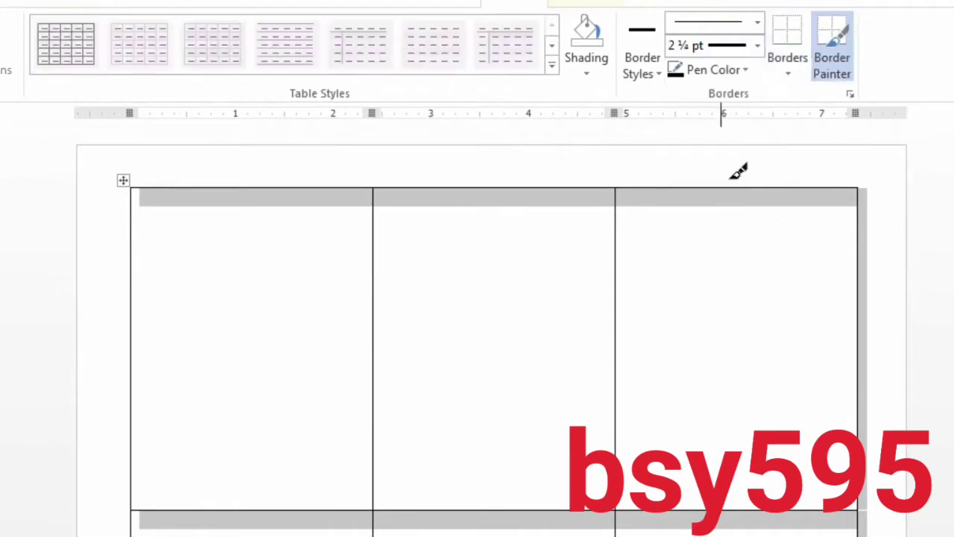
click(787, 61)
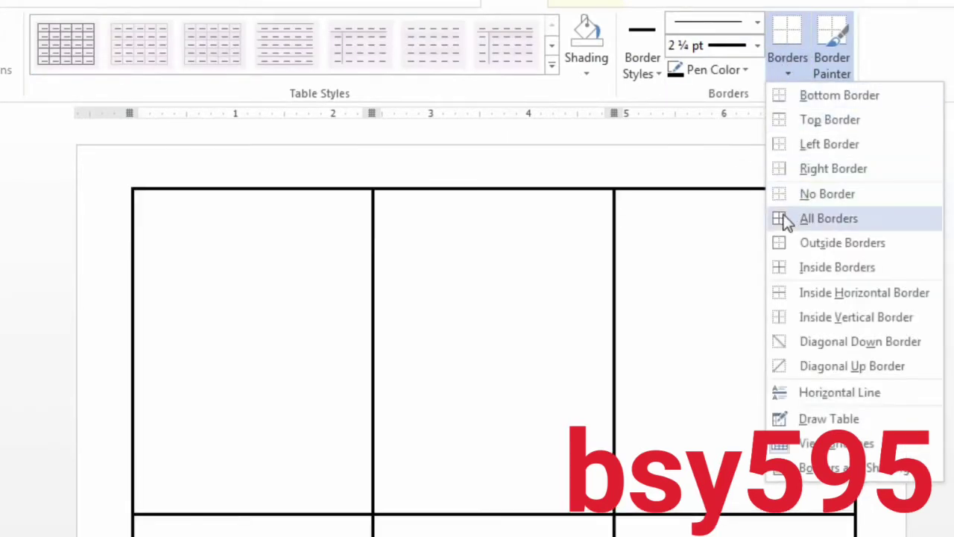
click(788, 218)
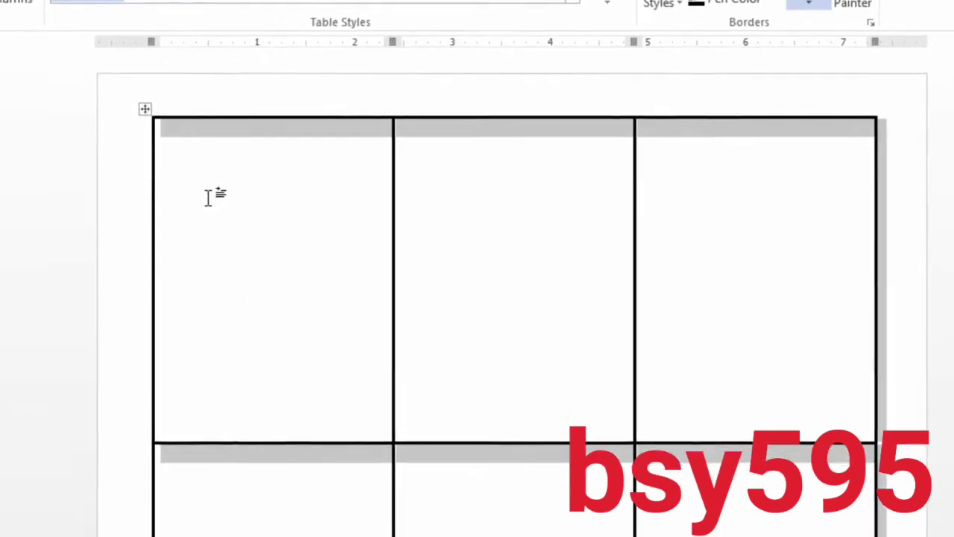
- Draw a rectangle about 2.3 by 0.5 inches across the top of the first cell and fill it with dark blue
click(190, 250)
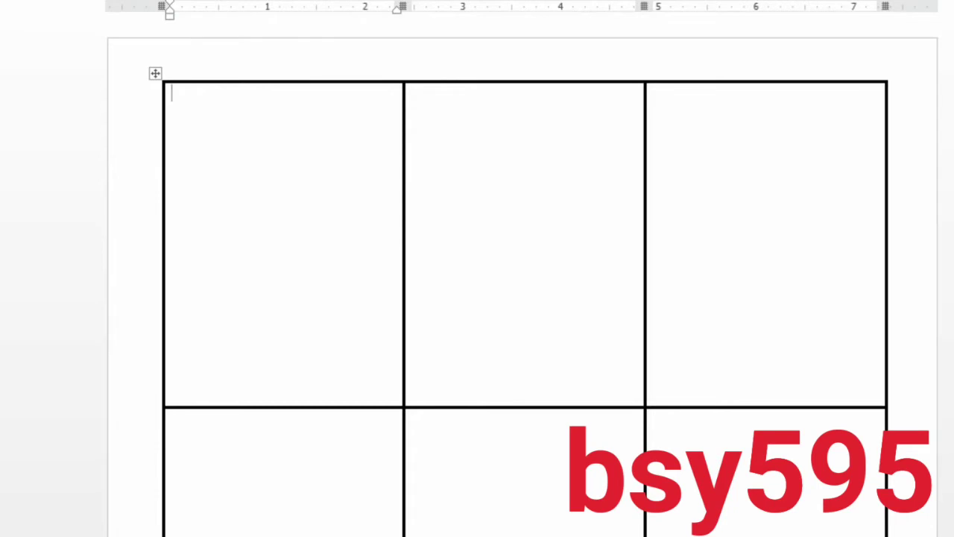
click(105, 0)
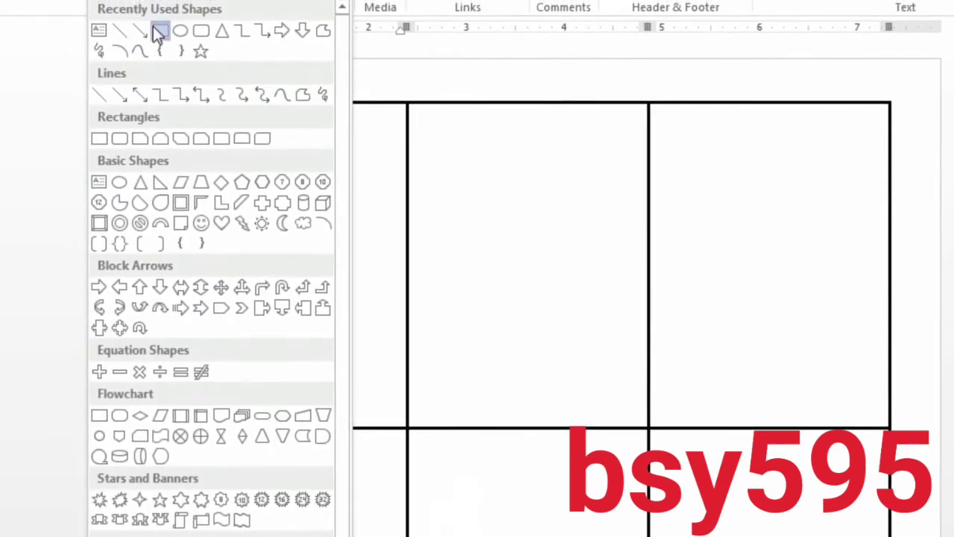
click(158, 30)
drag(173, 111, 400, 157)
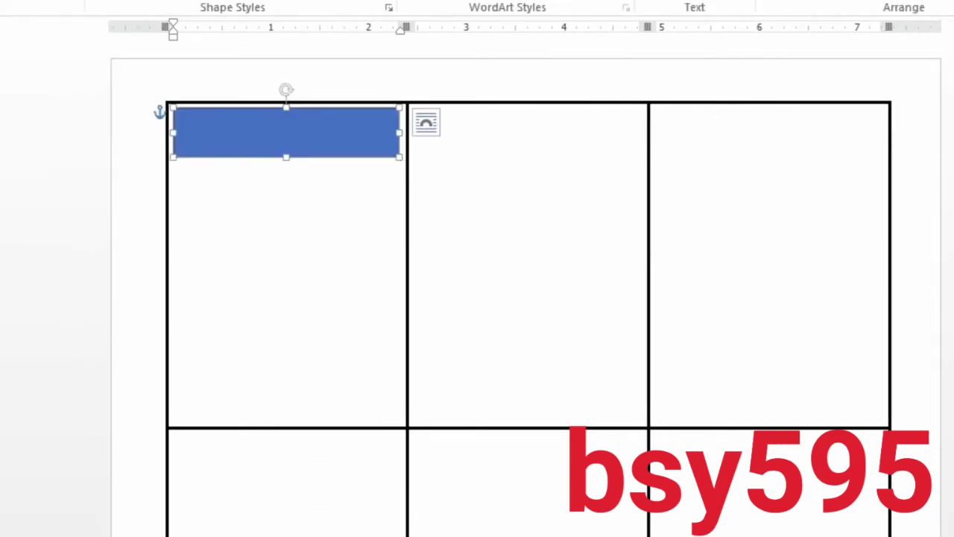
click(313, 1)
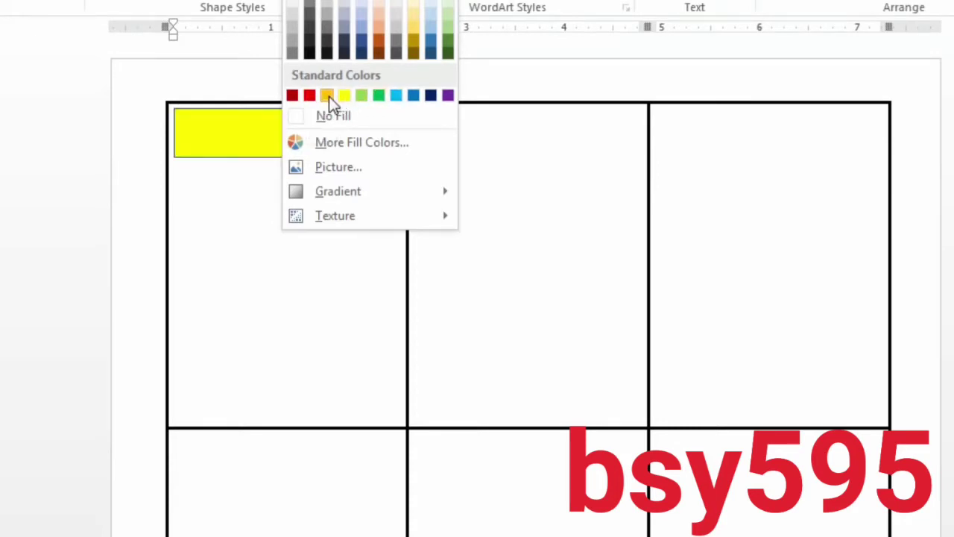
click(430, 96)
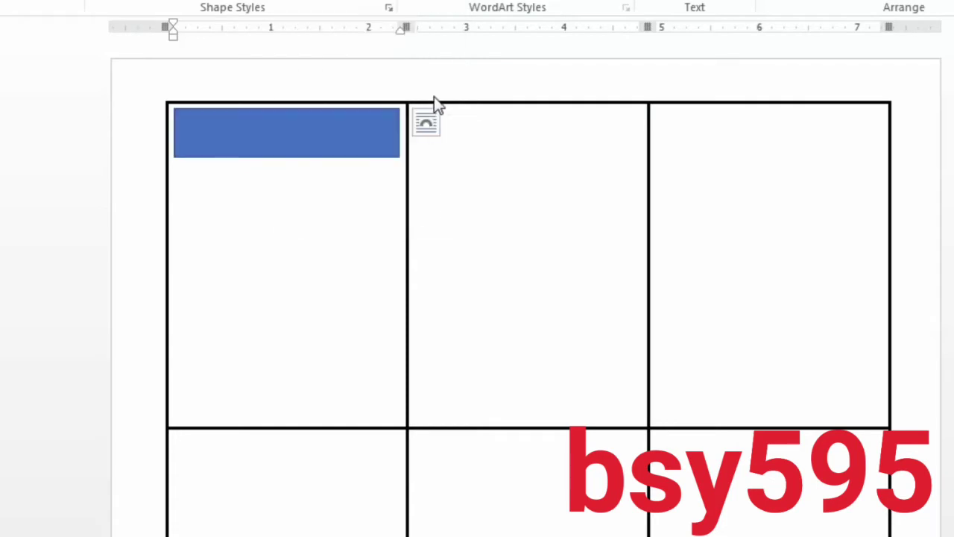
- Add the text "COMPUTER GYAN GURUJI" with "Type address here" on a second line inside the blue rectangle
right_click(257, 139)
click(314, 257)
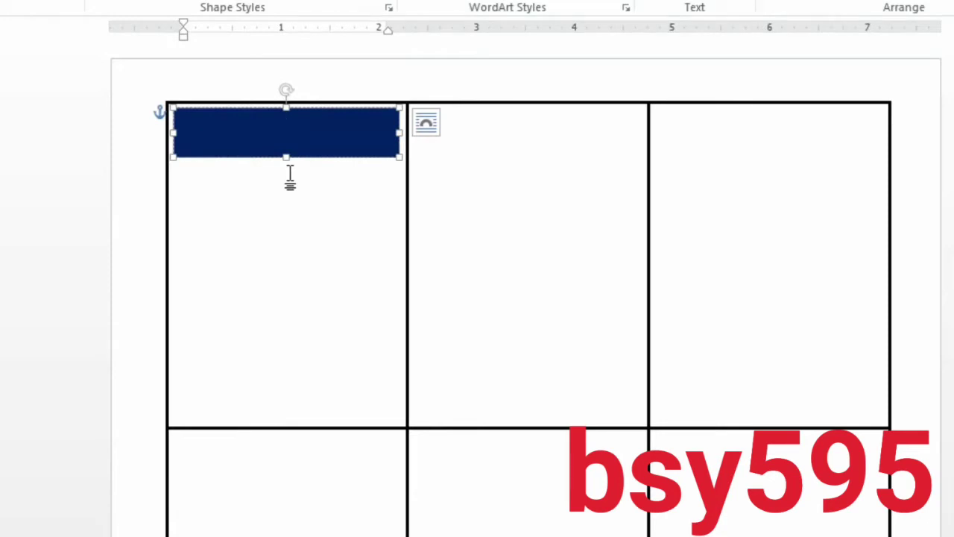
text(COMPUTER GYAN GURUJI)
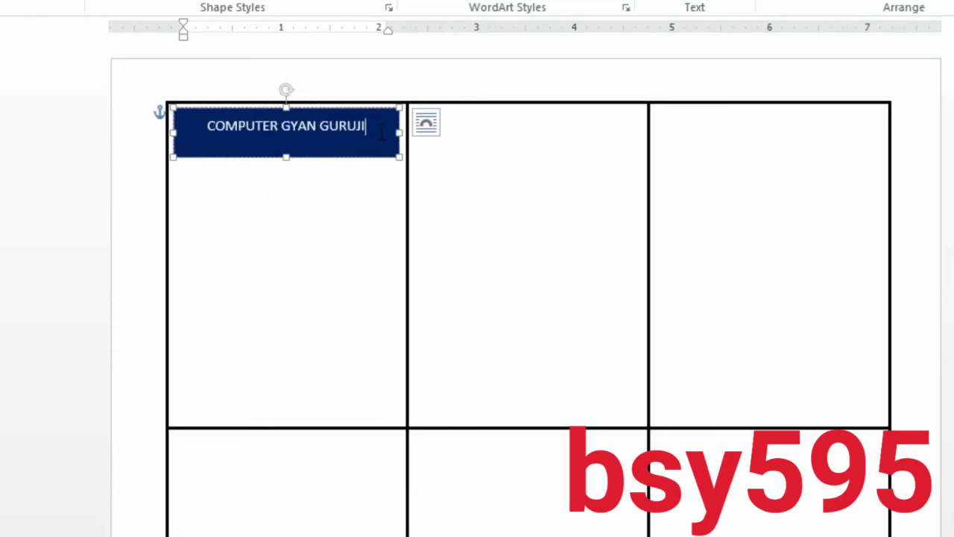
key(Return)
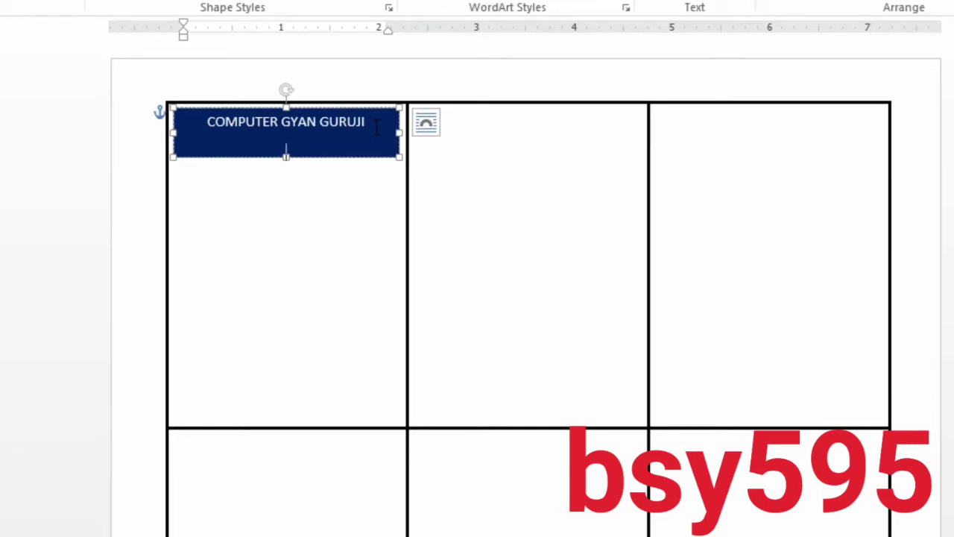
text(Type address here)
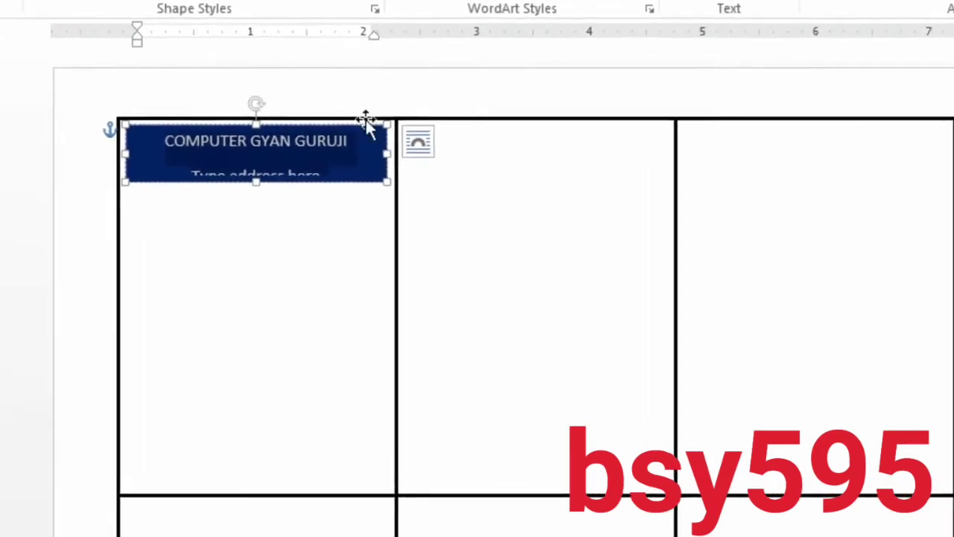
- Remove the extra spacing between the rectangle's two text lines and centre both lines
key(alt+h)
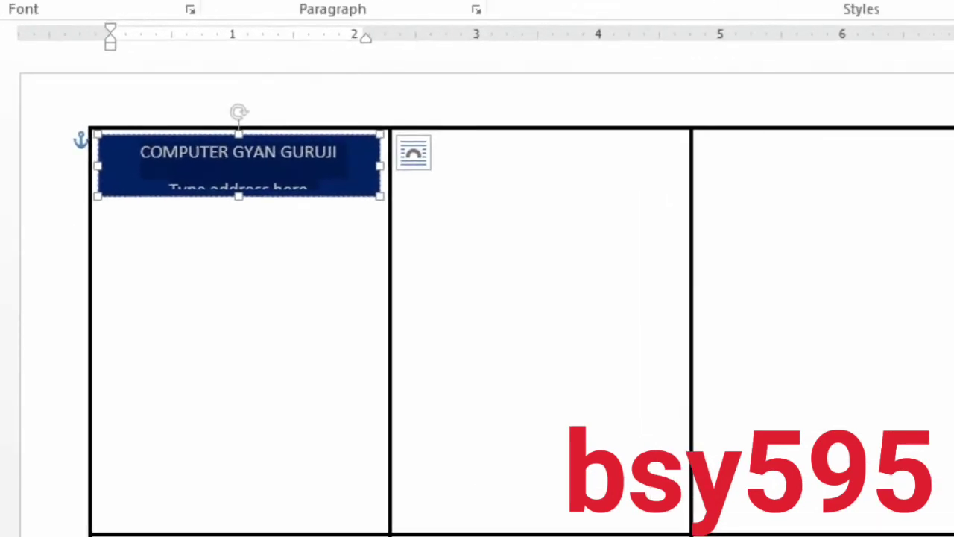
key(ctrl+l)
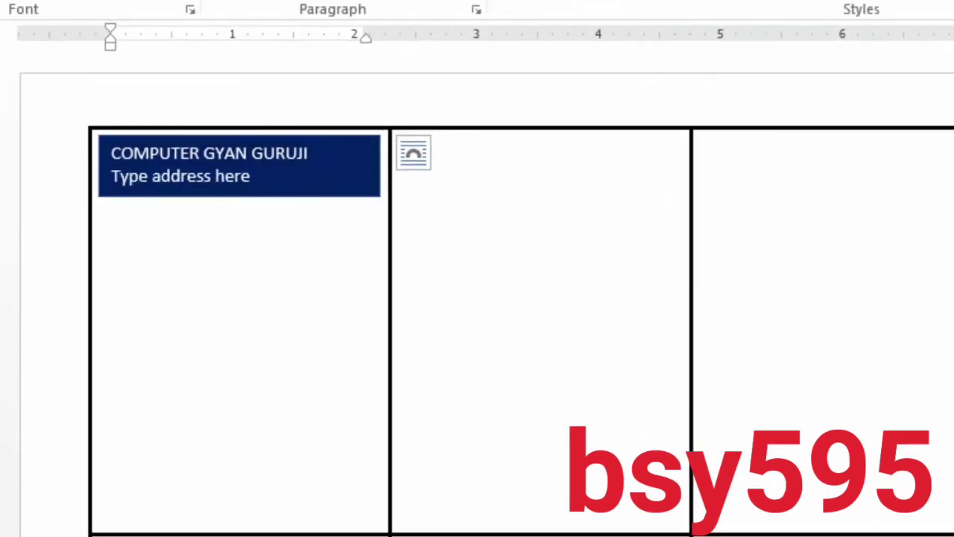
key(ctrl+e)
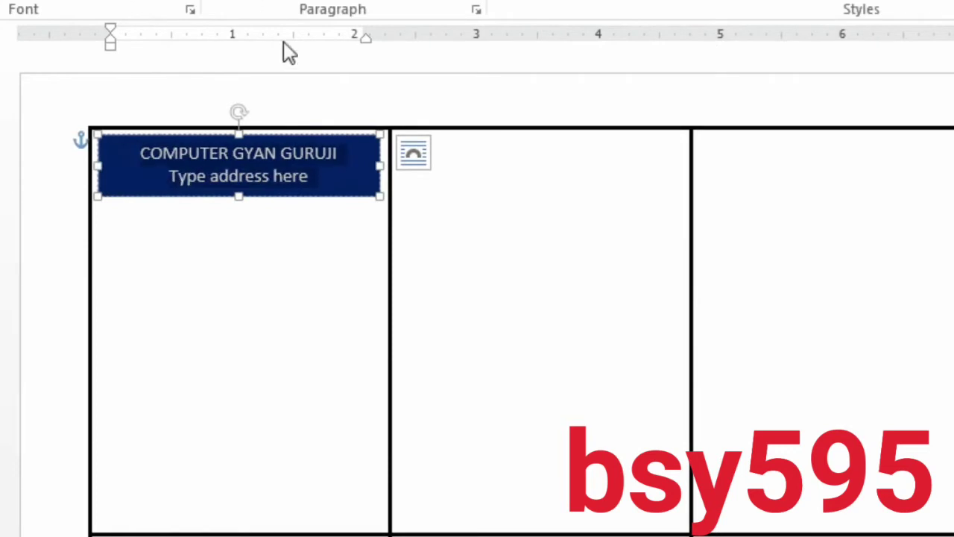
- Make the COMPUTER GYAN GURUJI line bold and slightly larger
click(350, 154)
drag(352, 152, 141, 154)
key(ctrl+b)
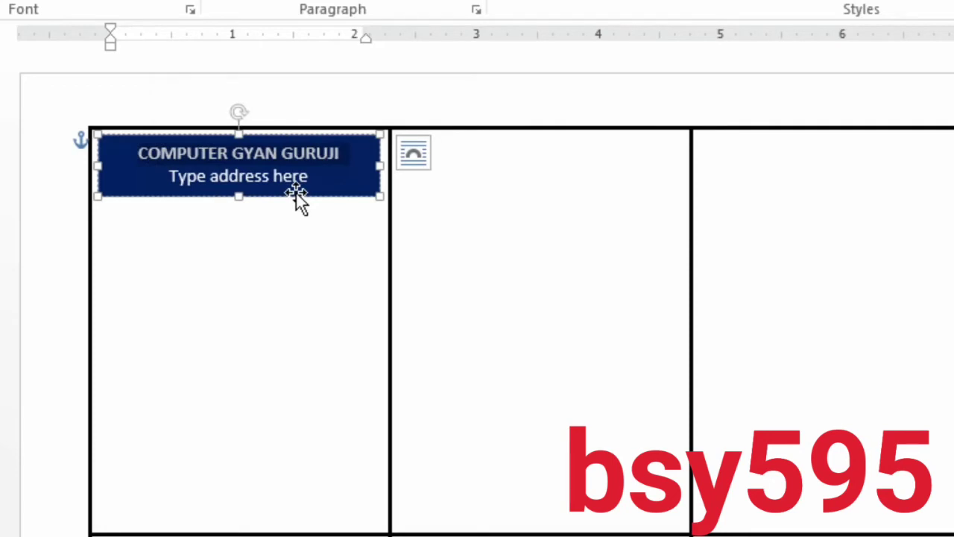
- Enter "ID Card" below the blue header in the first cell, followed by several blank lines
click(293, 274)
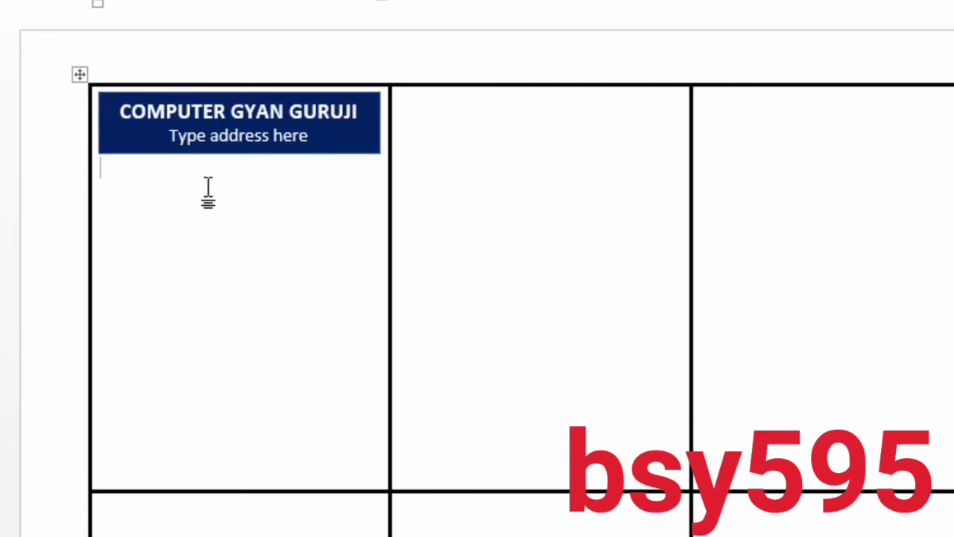
text(ID Card)
key(Return)
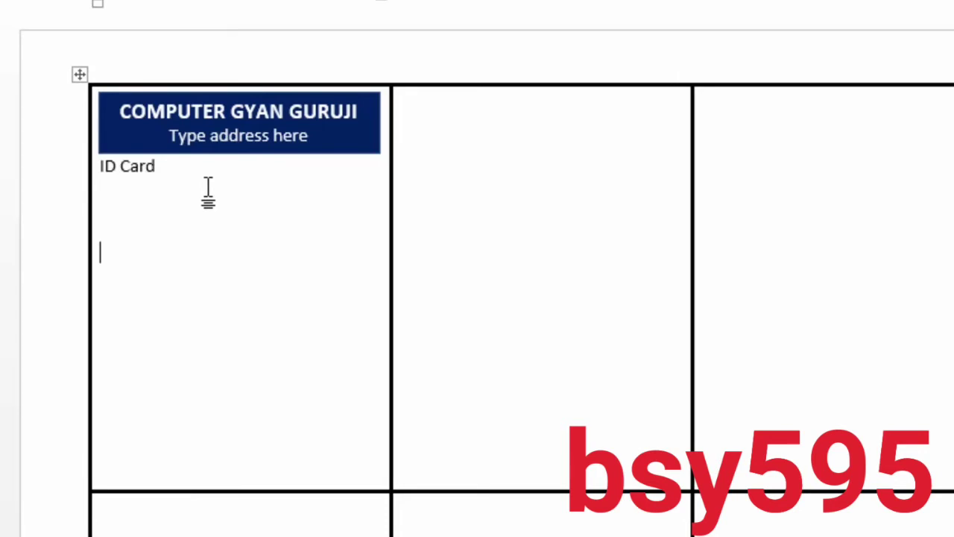
- Enter the labels "Name", "Desg.", "Add." and "Contact" on separate lines in the lower part of the first cell
text(Name )
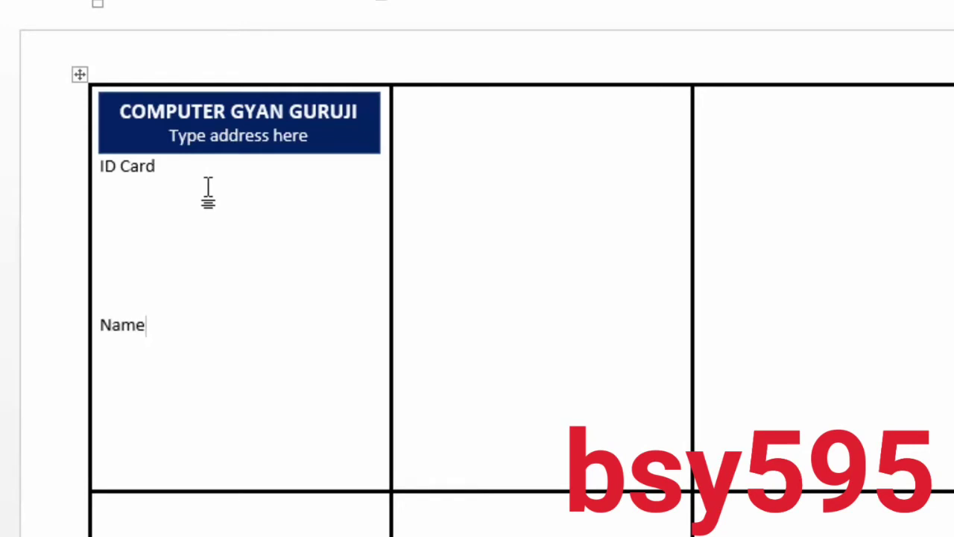
text(Desg)
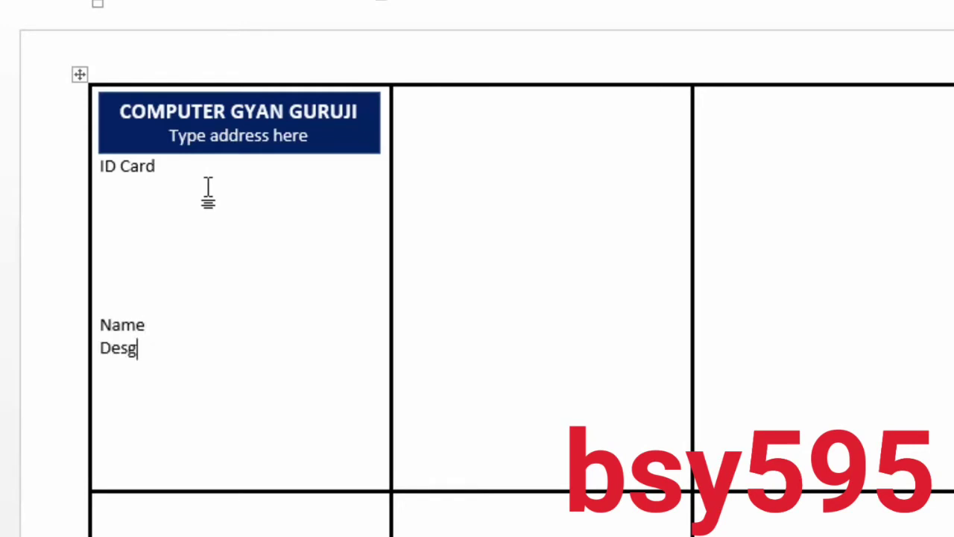
text(.)
key(Return)
text(Add.)
key(Return)
text(C)
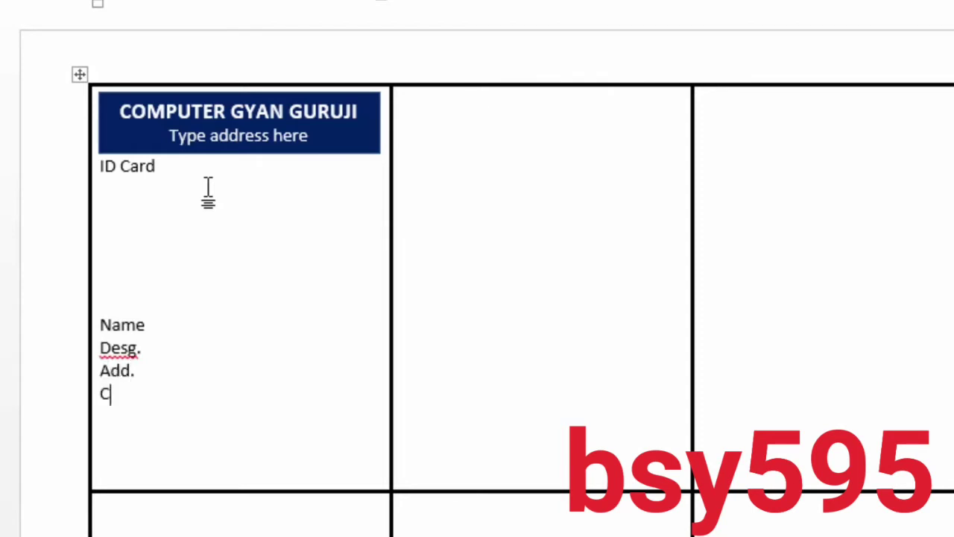
text(ontact )
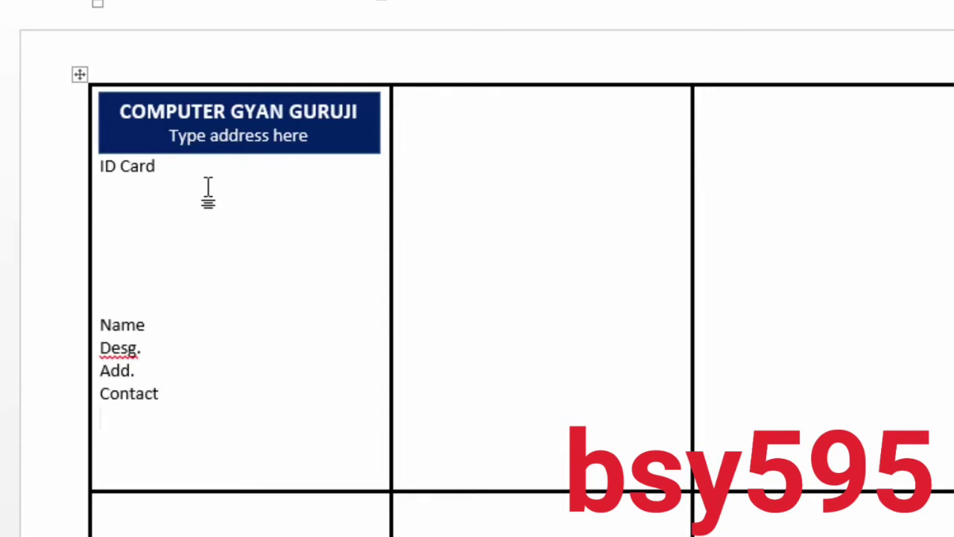
text(Branch)
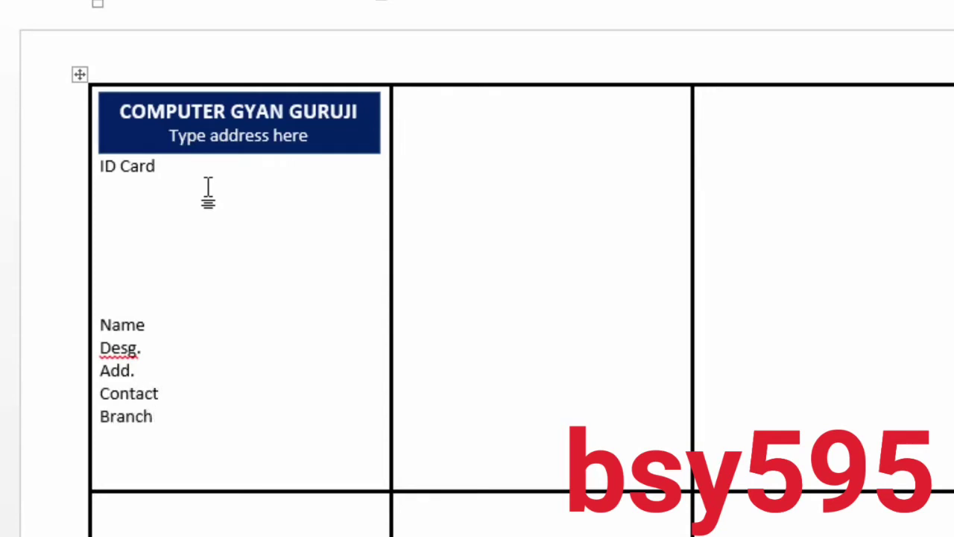
key(BackSpace)
key(BackSpace)
key(BackSpace)
key(BackSpace)
key(BackSpace)
key(BackSpace)
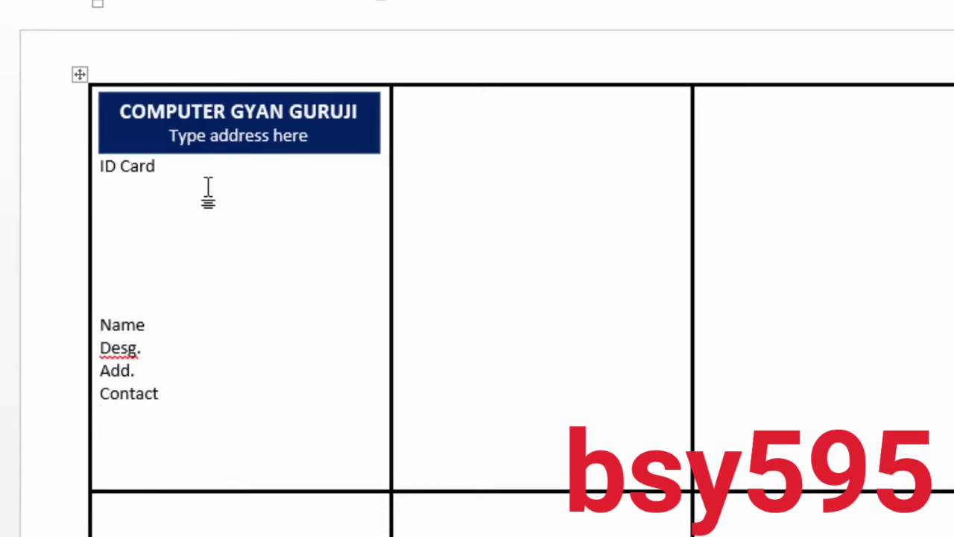
- Enter the label "Emp ID" below Contact and make all five labels from Name to Emp ID bold
text(Emp ID)
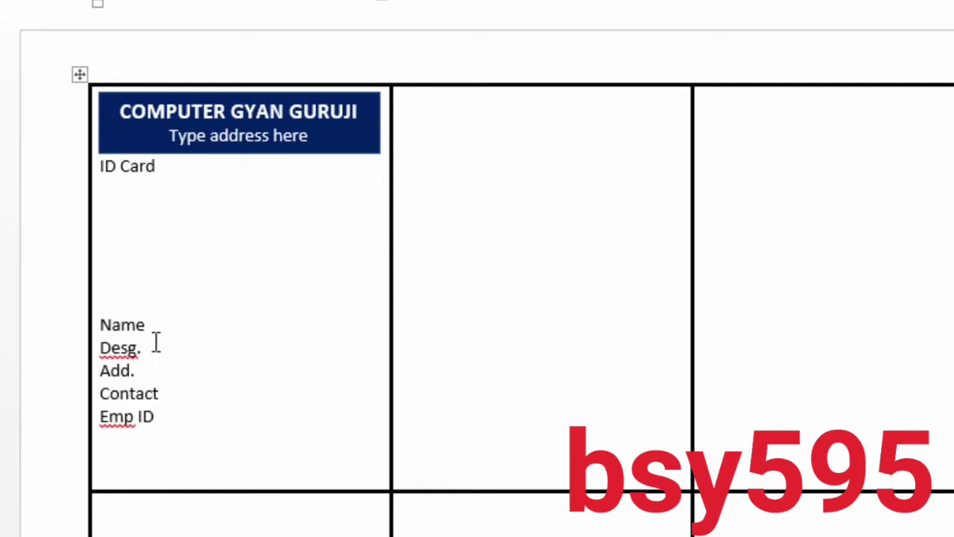
drag(156, 418, 102, 317)
key(ctrl+b)
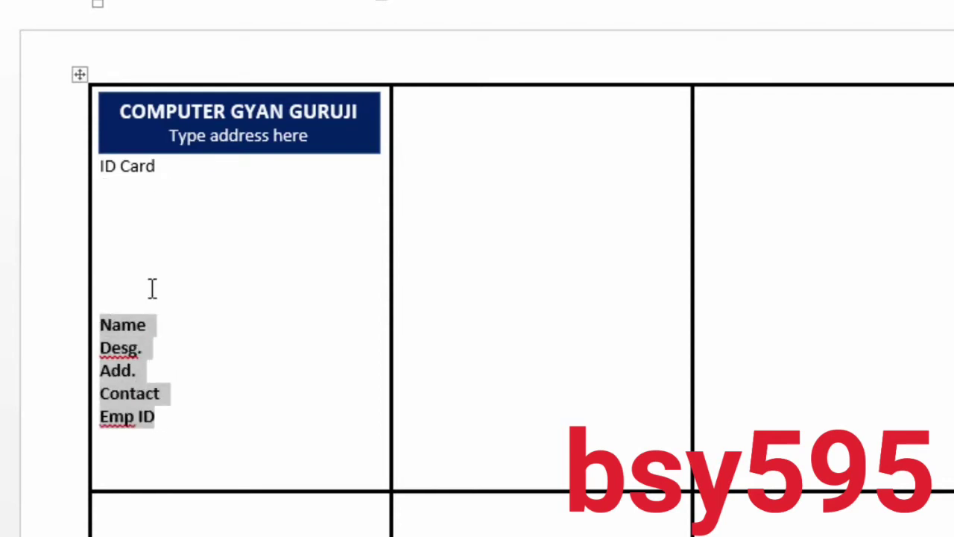
- Centre the "ID Card" line, enlarge its text by four font size steps and make it bold
drag(159, 173, 109, 174)
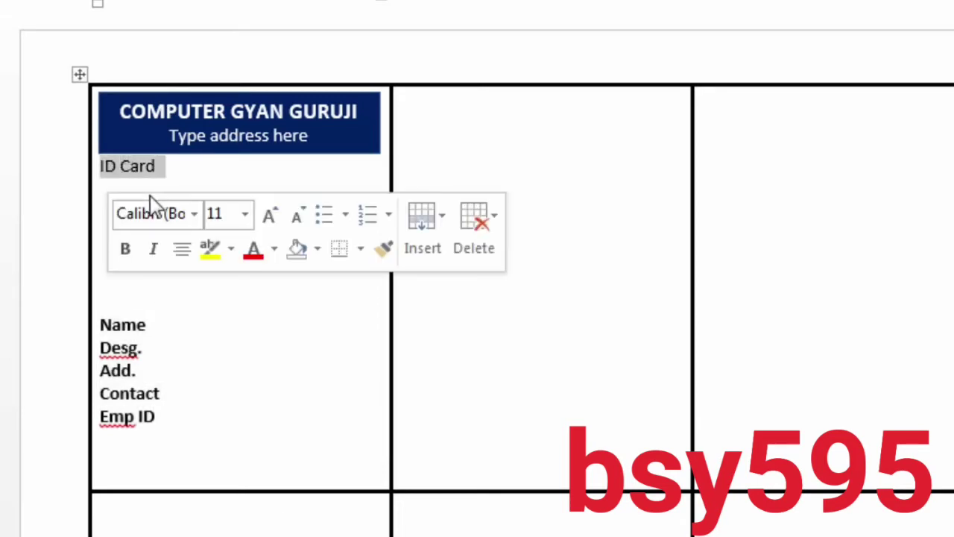
key(ctrl+e)
key(ctrl+shift+period)
key(ctrl+shift+period)
key(ctrl+shift+period)
key(ctrl+shift+period)
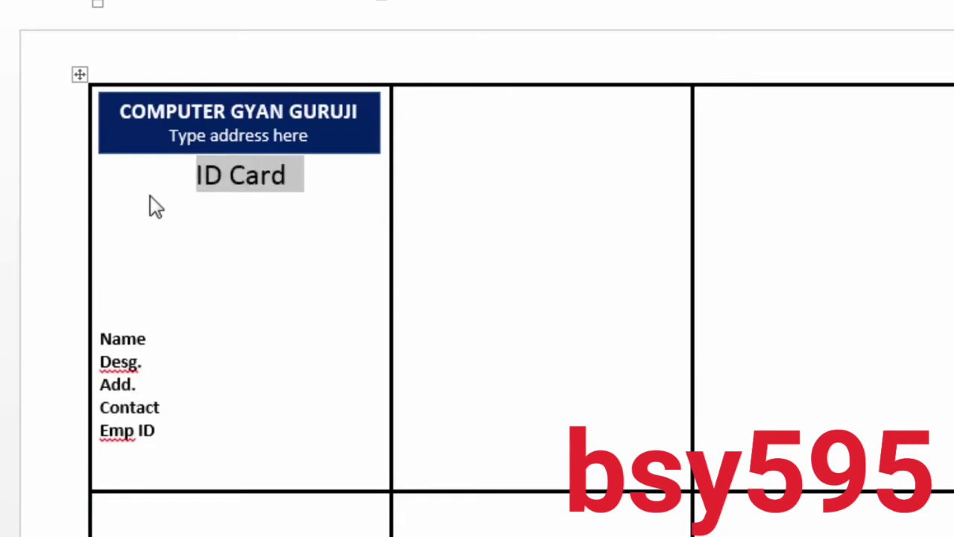
key(ctrl+b)
- Insert a 1x1 table below "ID Card" and shape it into a centred, roughly square photo box
click(206, 202)
click(244, 261)
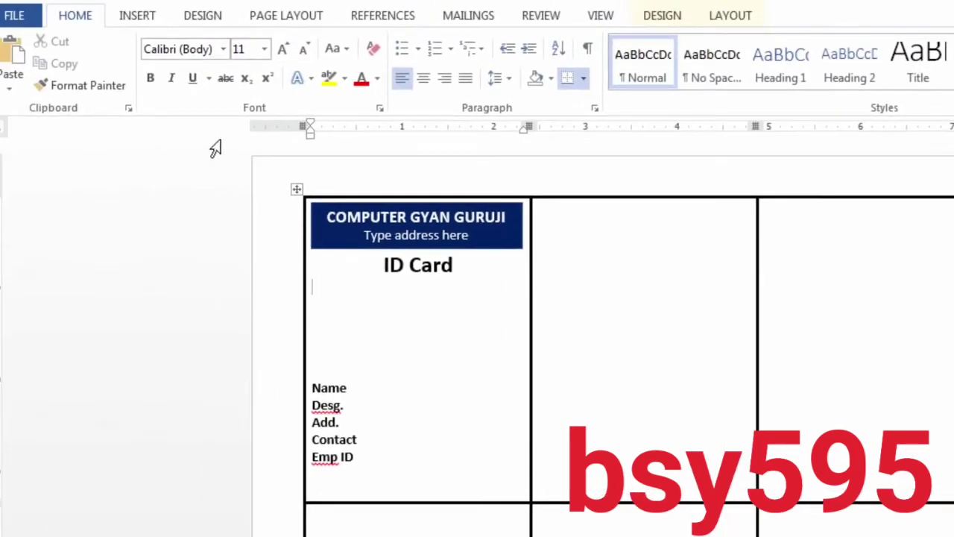
click(137, 15)
click(121, 91)
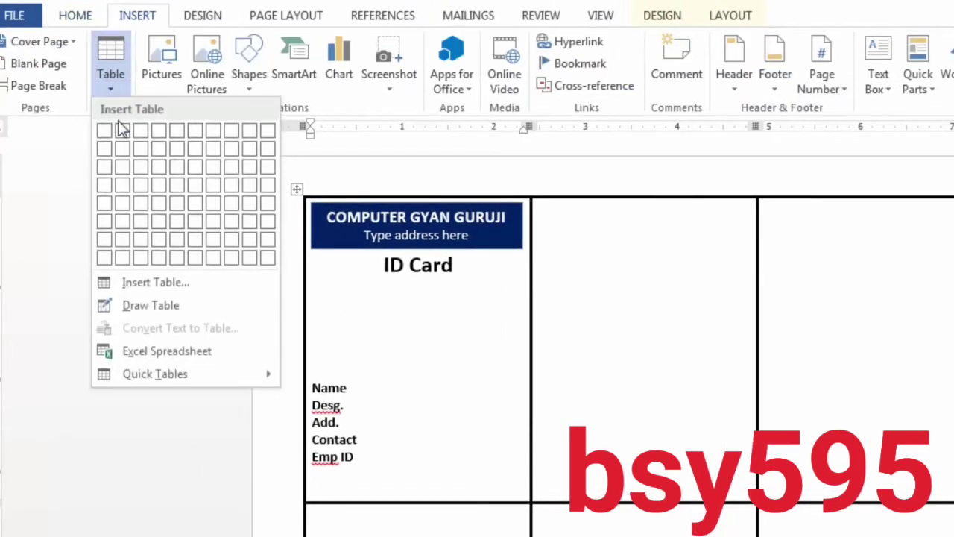
click(105, 131)
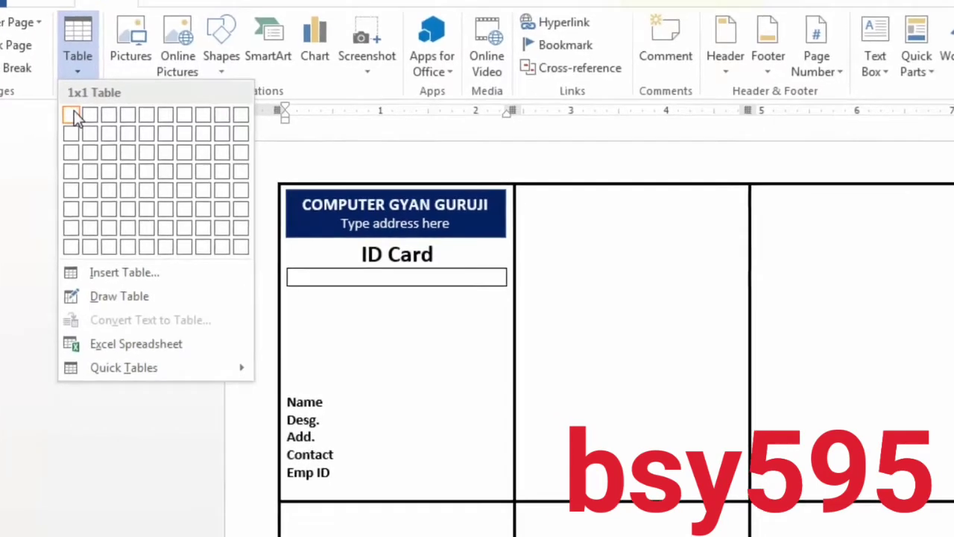
drag(426, 242, 281, 362)
drag(153, 210, 228, 218)
- Delete the blank lines between the photo box and the Name label
click(278, 396)
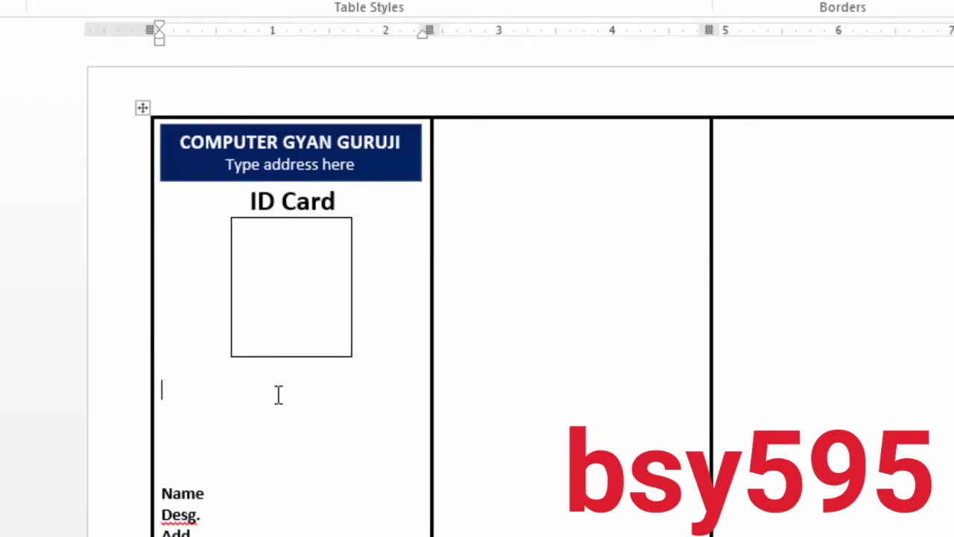
key(Delete)
key(Delete)
key(Delete)
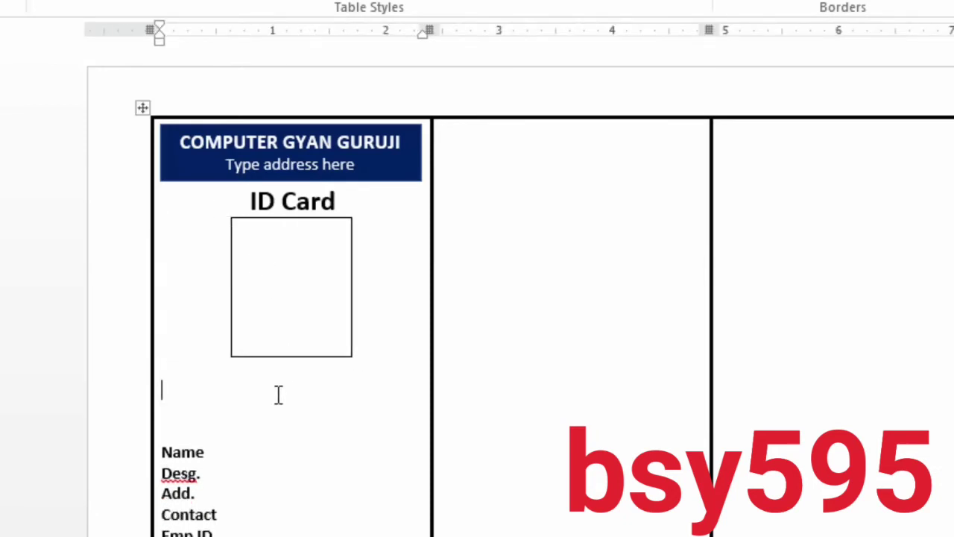
click(200, 372)
key(Delete)
key(Delete)
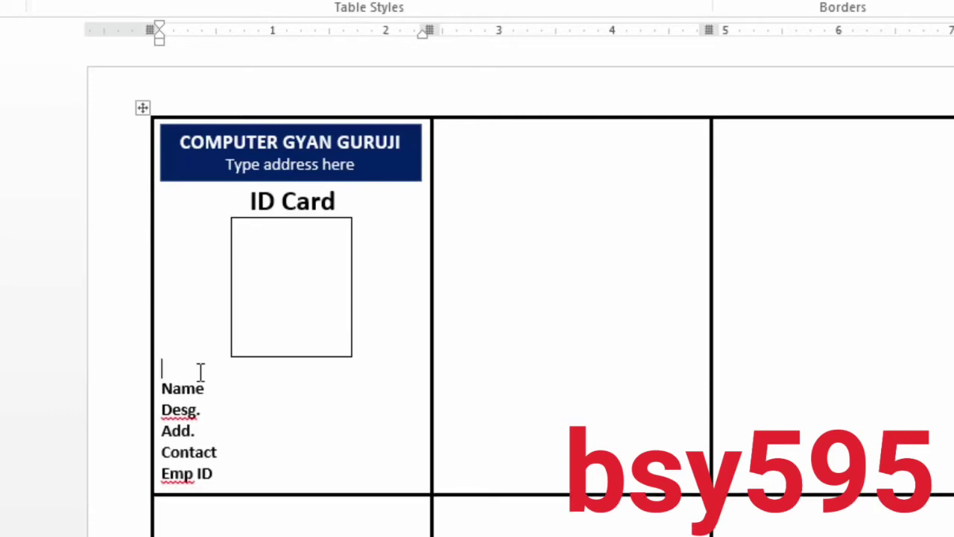
key(Delete)
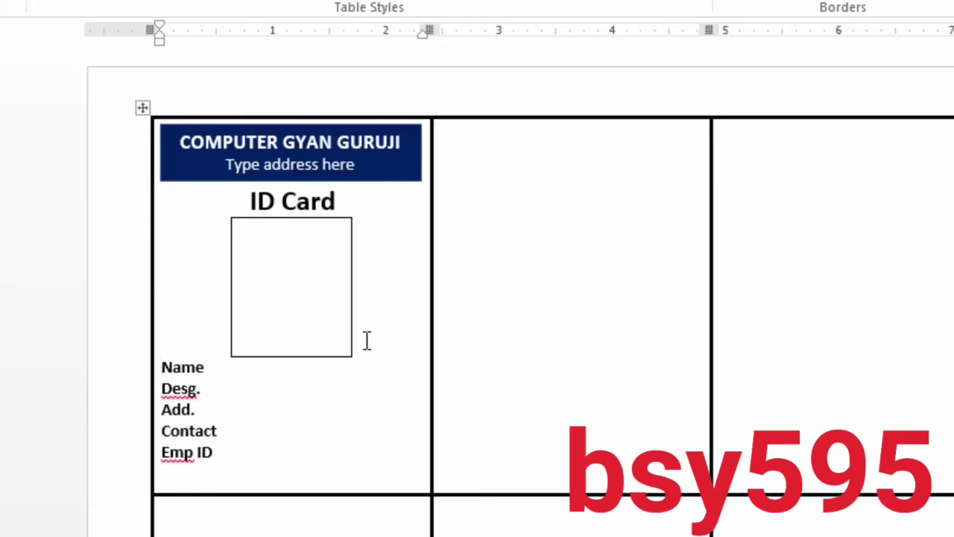
- Undo the last blank line deletion above the Name label and make the photo box slightly smaller
key(Left)
key(ctrl+z)
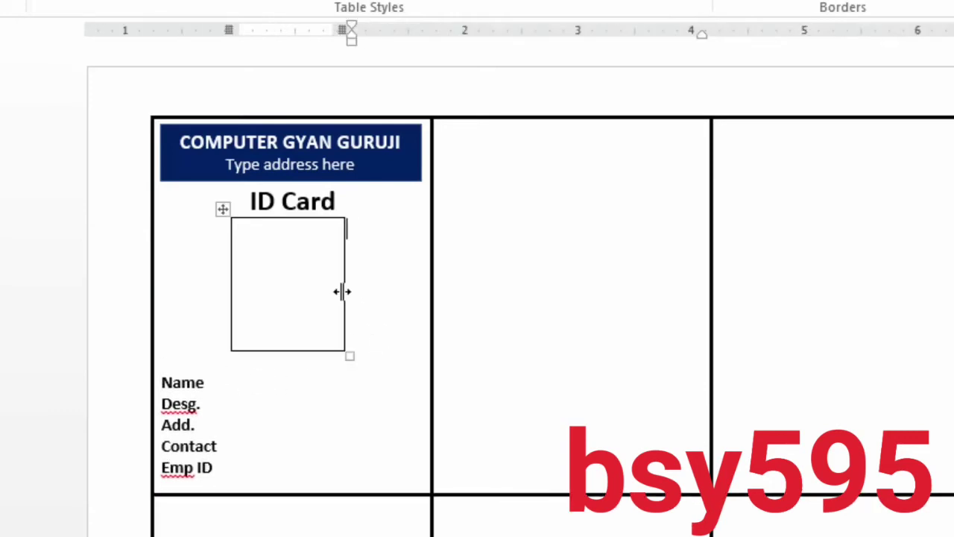
click(375, 380)
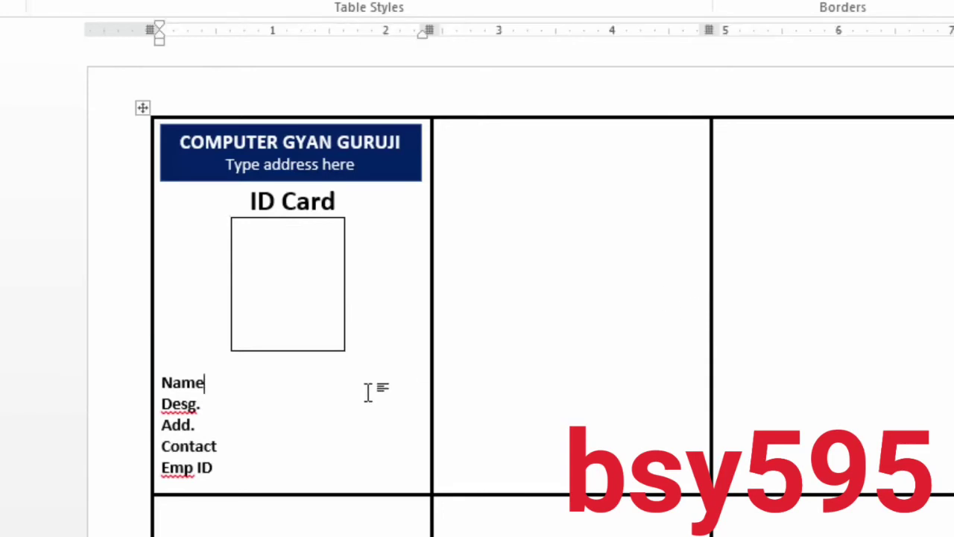
key(Up)
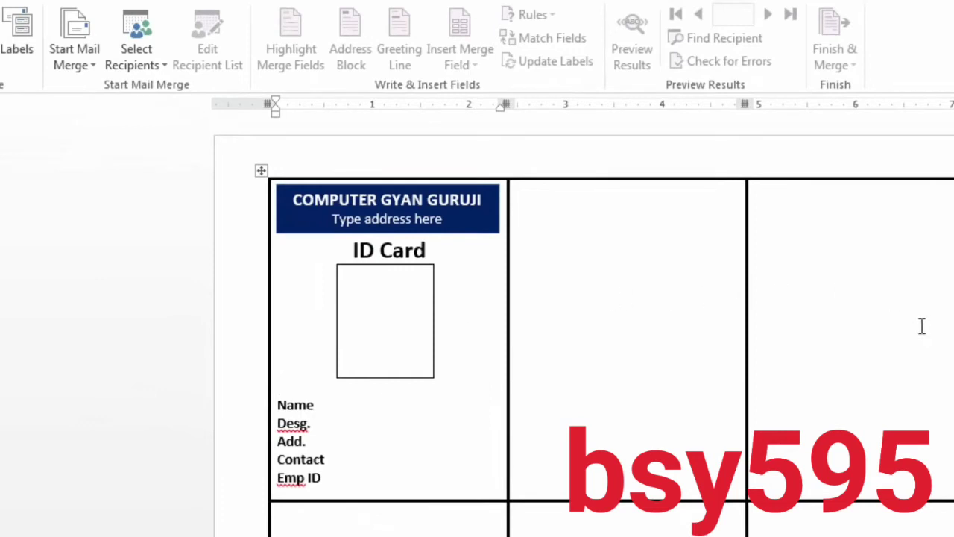
- Start a Labels mail merge for this document using page printers and the Microsoft 1/2 Letter label
click(463, 336)
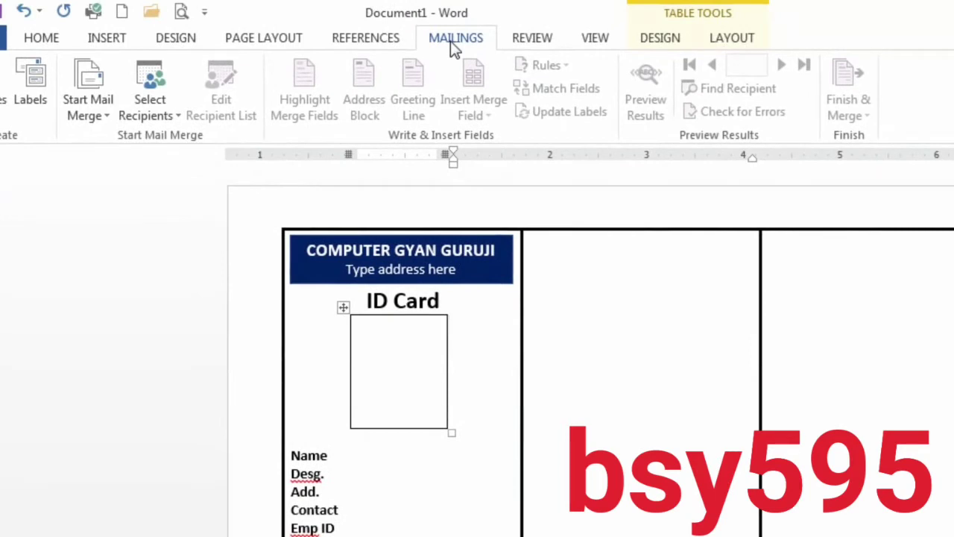
click(101, 113)
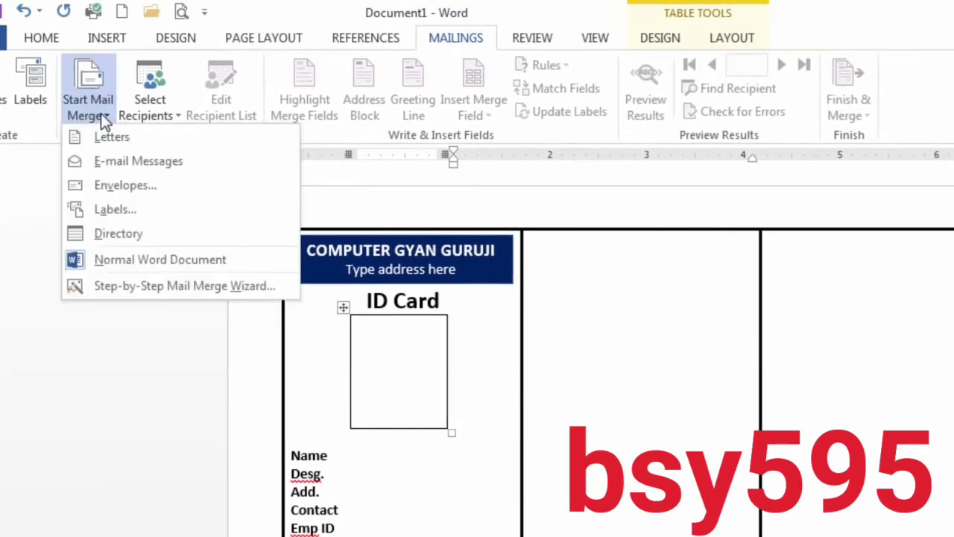
click(114, 211)
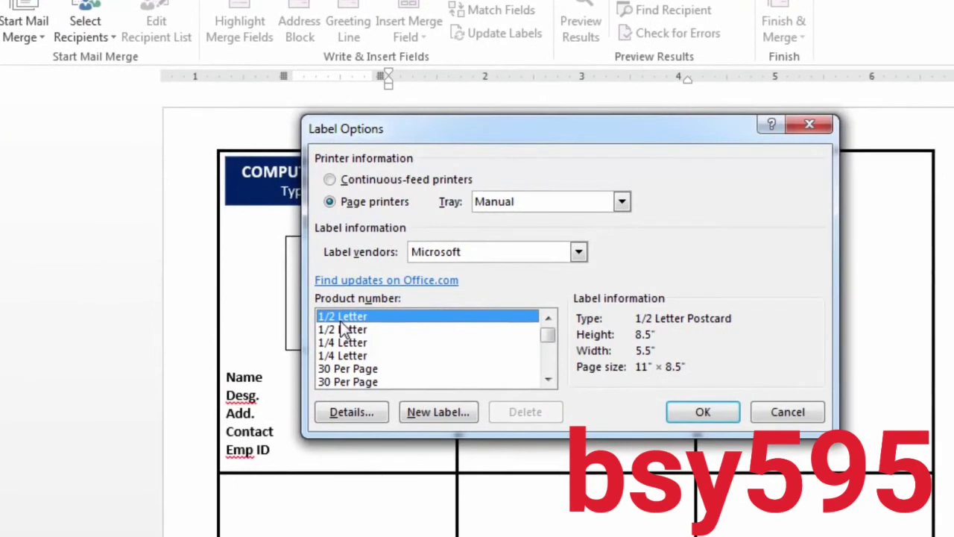
click(727, 413)
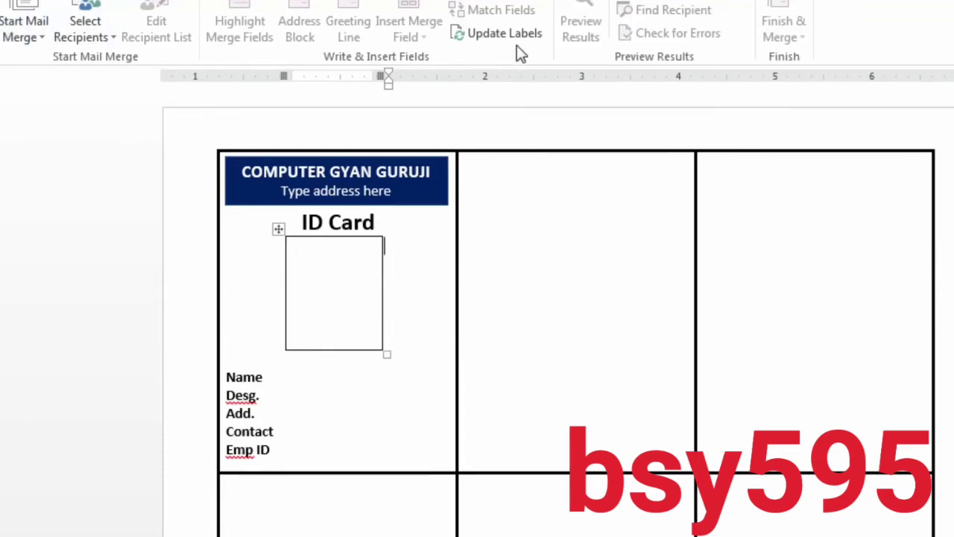
- Copy the first cell's ID card design to all other table cells with Update Labels and check the whole page
click(494, 39)
click(489, 34)
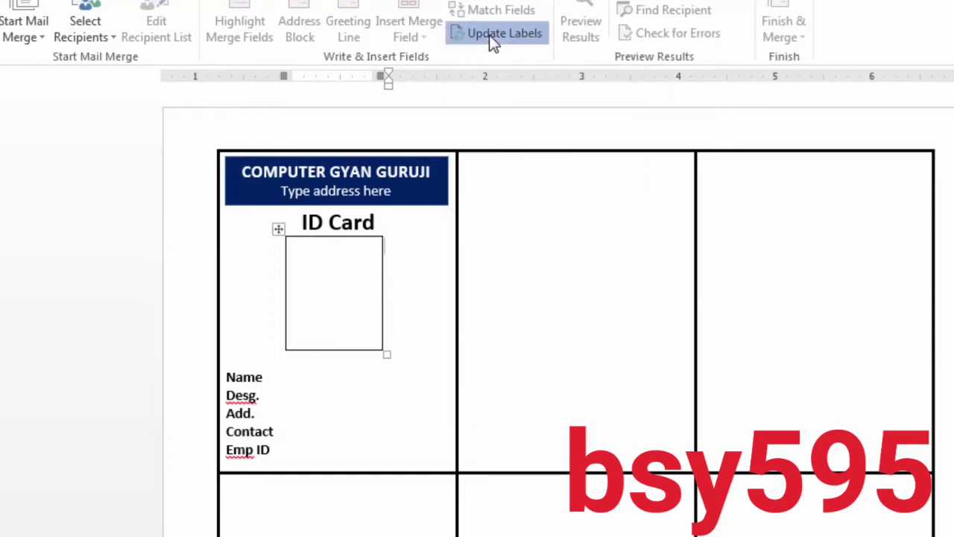
scroll(502, 285, down, 5)
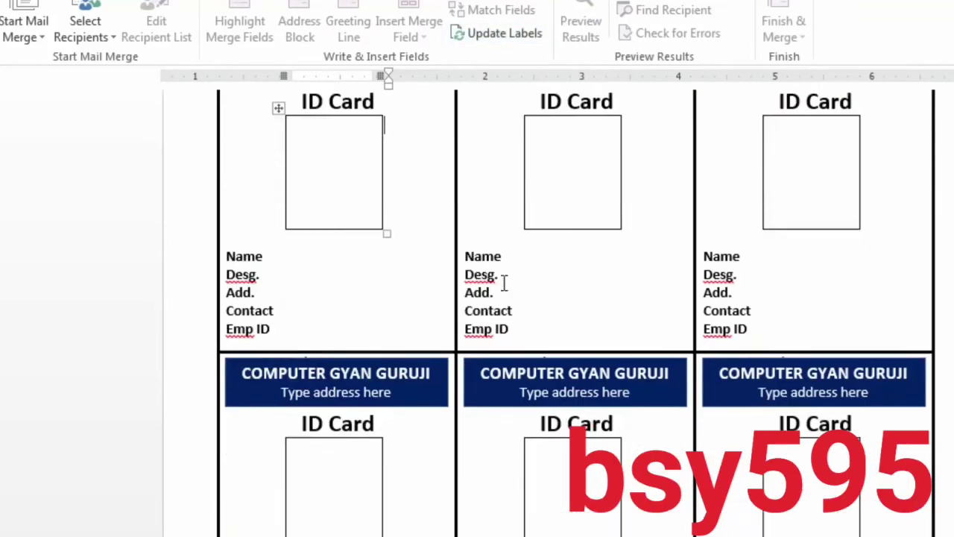
scroll(503, 285, up, 2)
scroll(497, 291, down, 4)
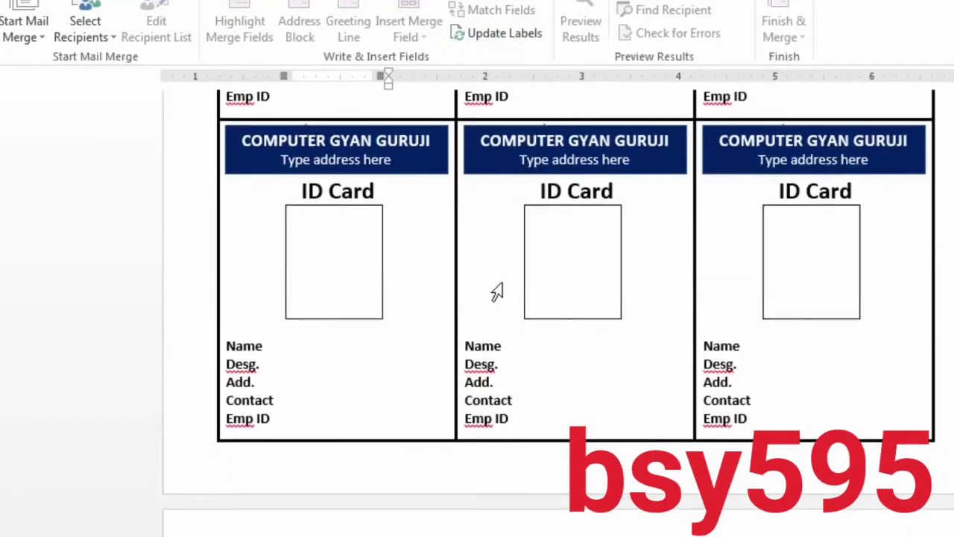
scroll(497, 291, up, 7)
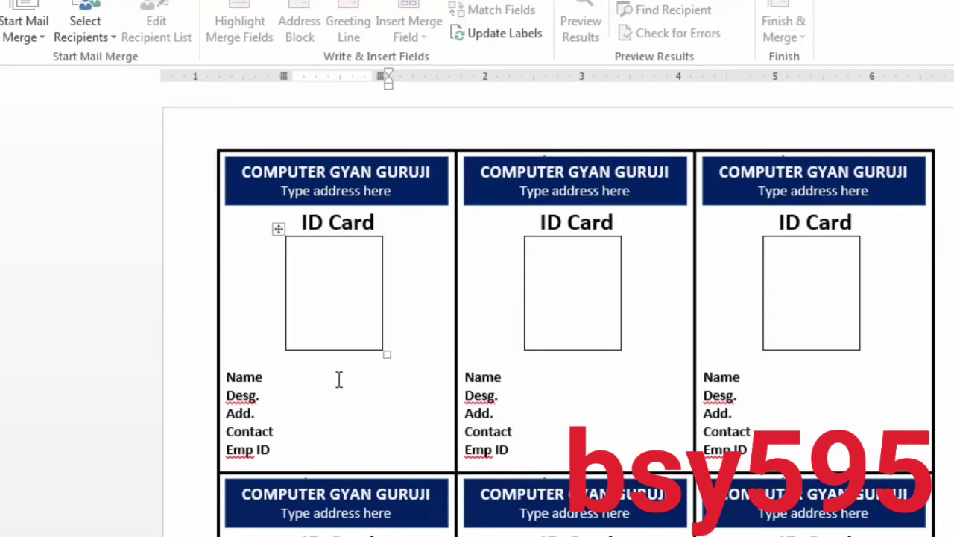
- Check the workbook name in Excel, return to Word and connect Sheet2$ of "some fact in ms excel" as recipient list, with first-row column headers
key(alt+Tab)
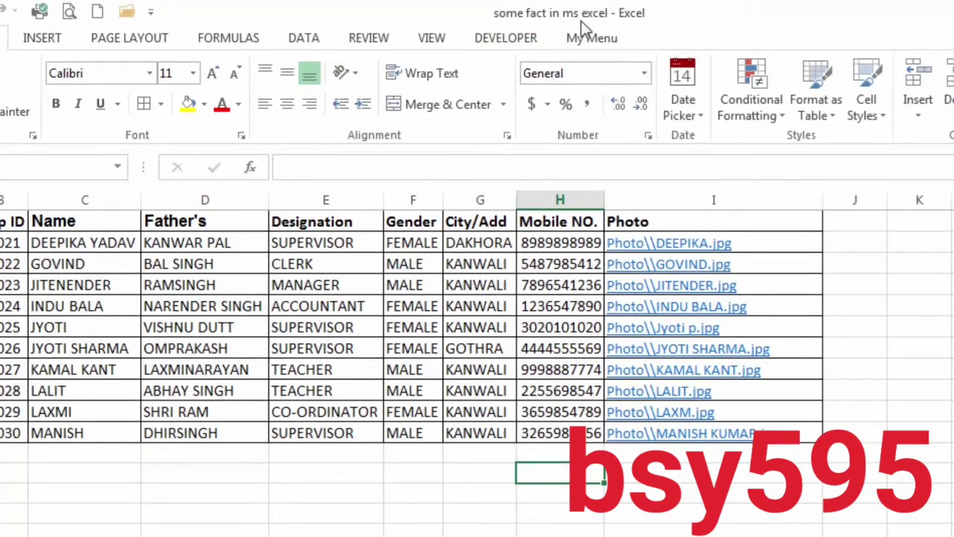
click(390, 521)
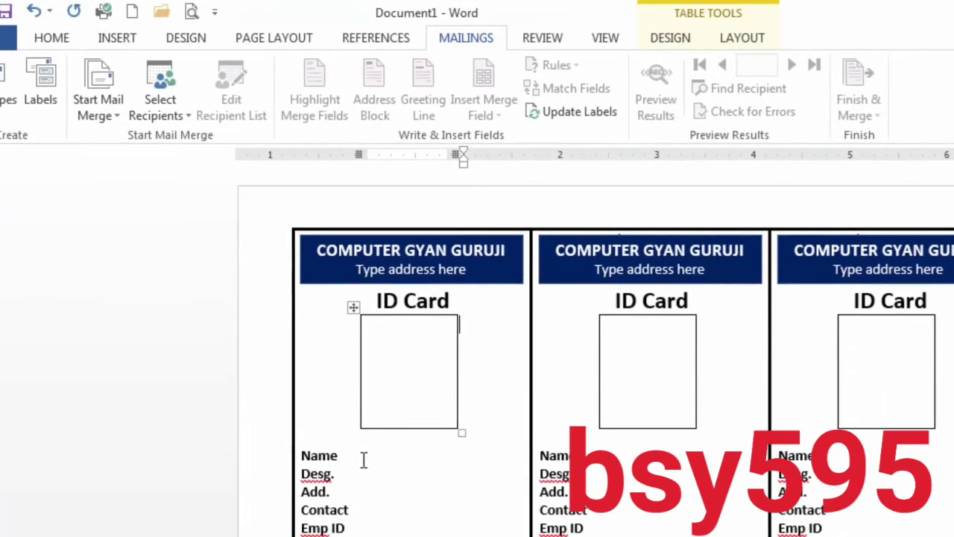
click(180, 122)
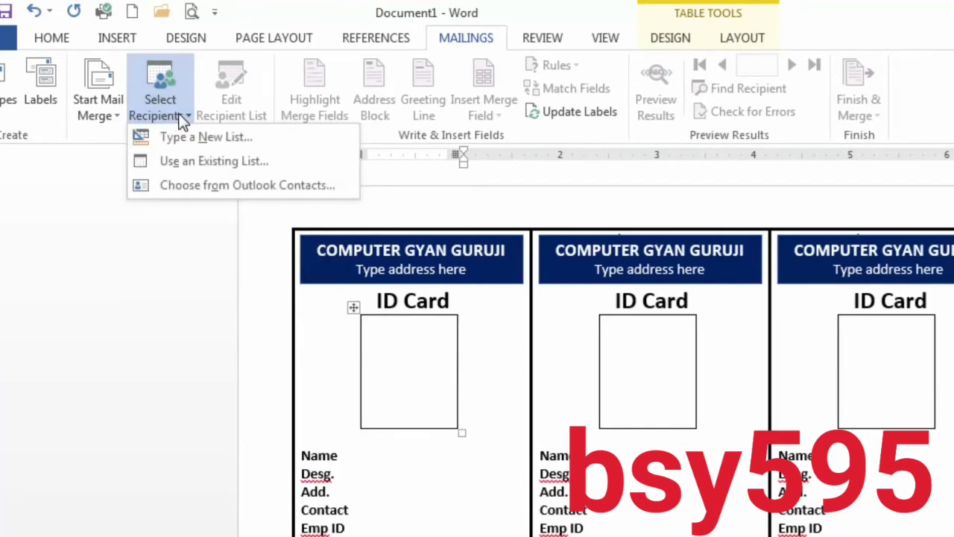
click(206, 163)
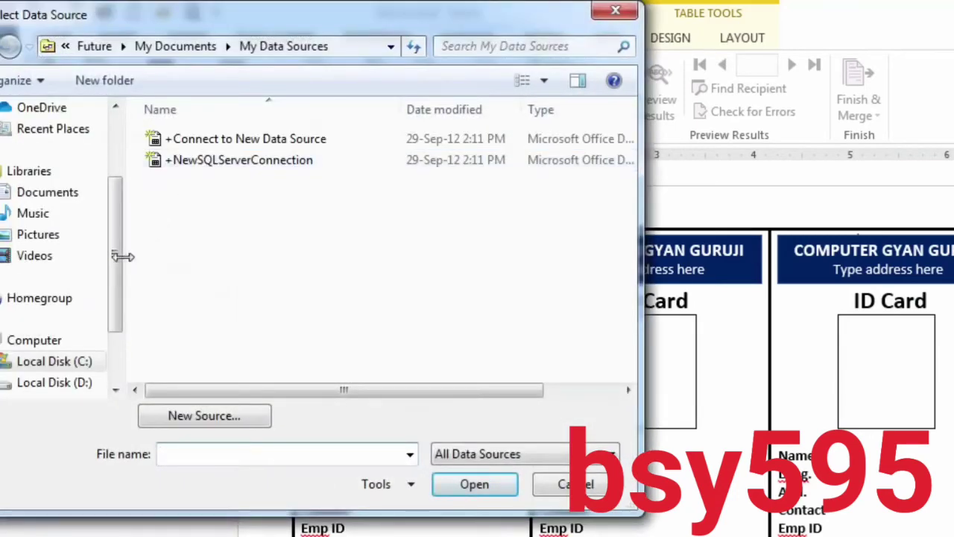
click(48, 193)
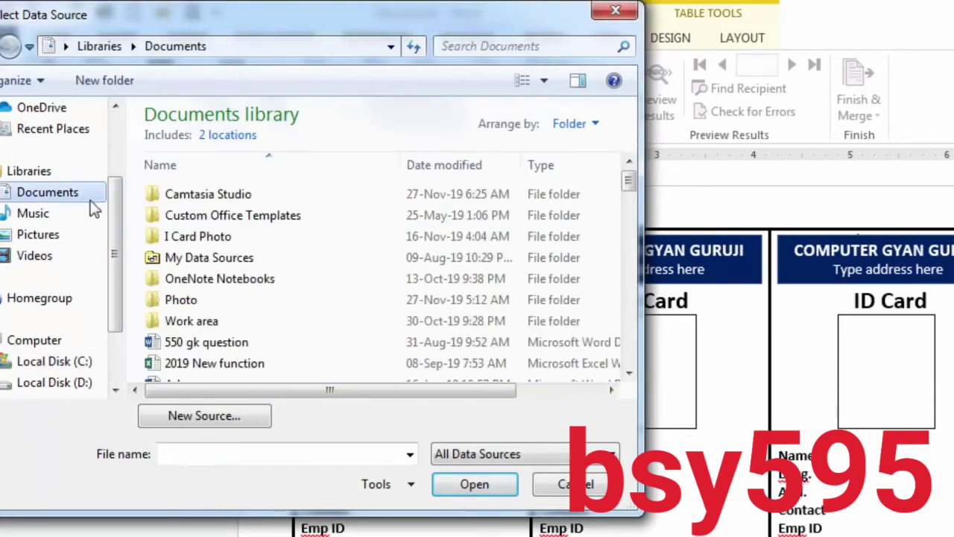
click(200, 343)
key(s)
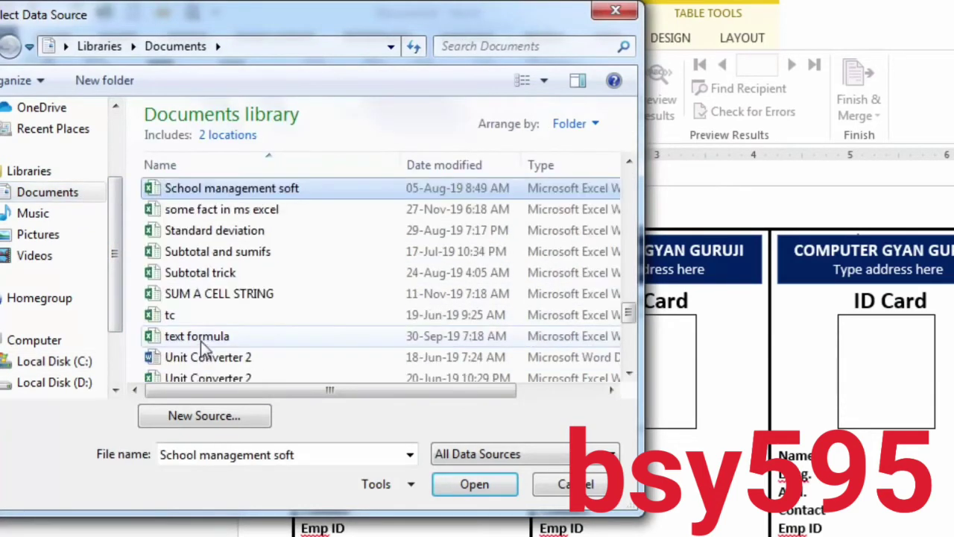
click(223, 213)
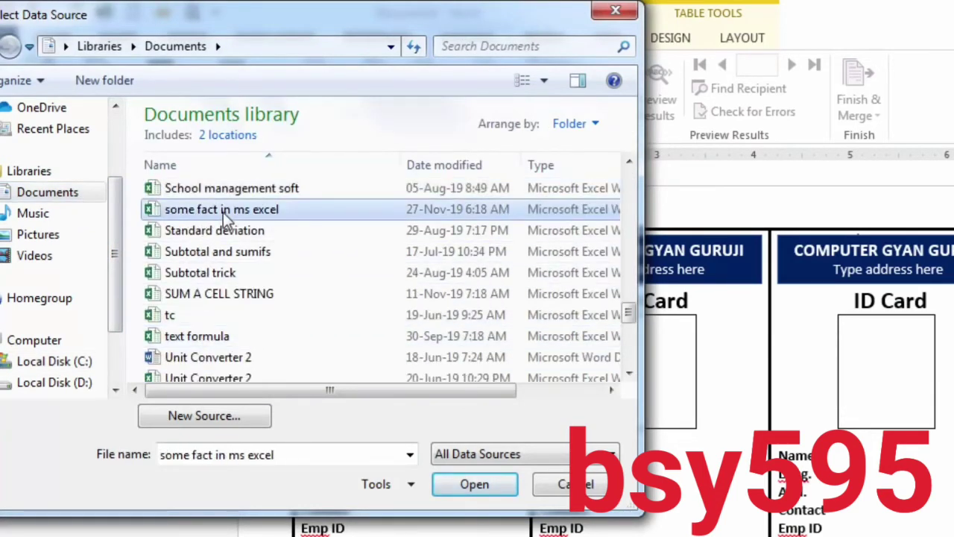
click(473, 484)
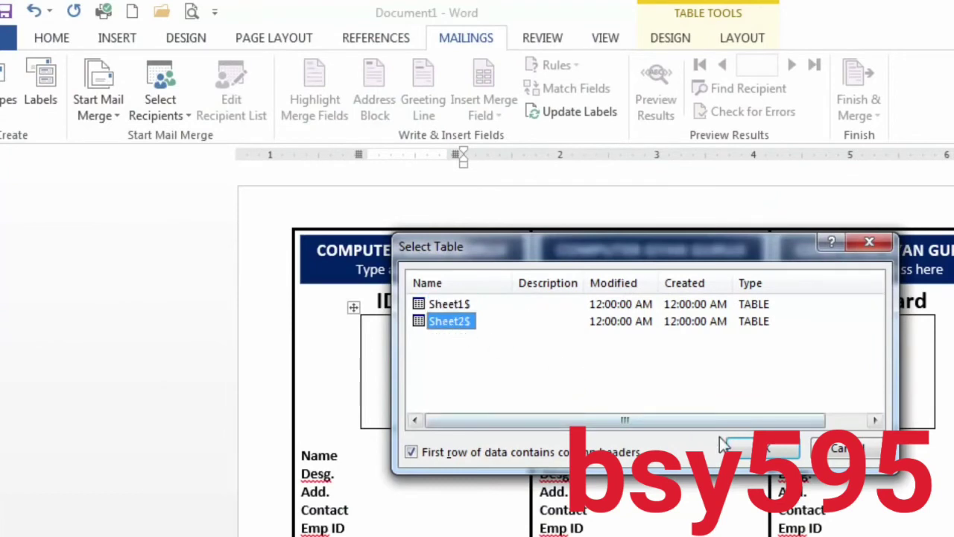
click(745, 451)
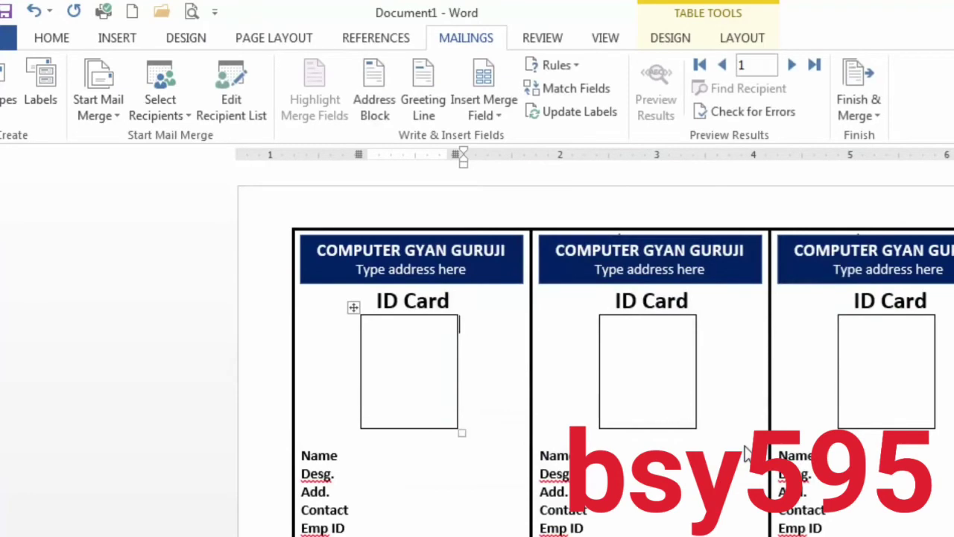